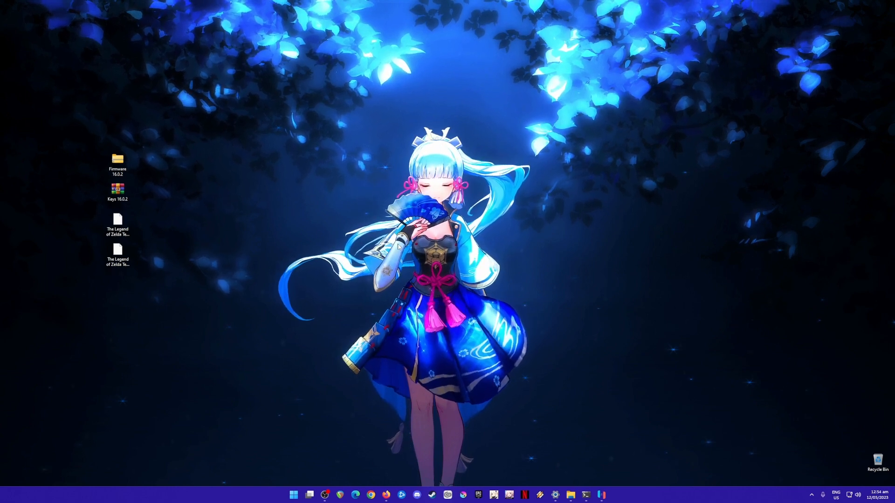
Switch to Ryujinx and select The Legend of Zelda: Tears of the Kingdom in the game list.
drag(167, 136, 71, 300)
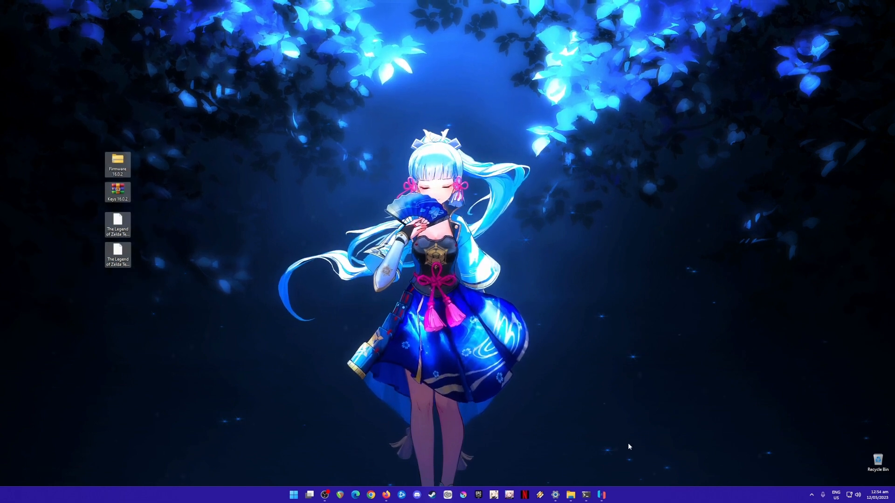
click(602, 495)
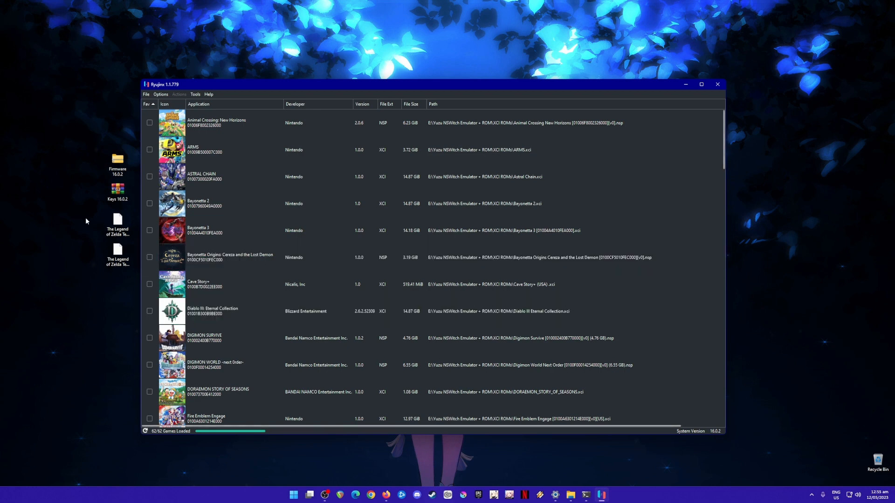
drag(79, 141, 136, 285)
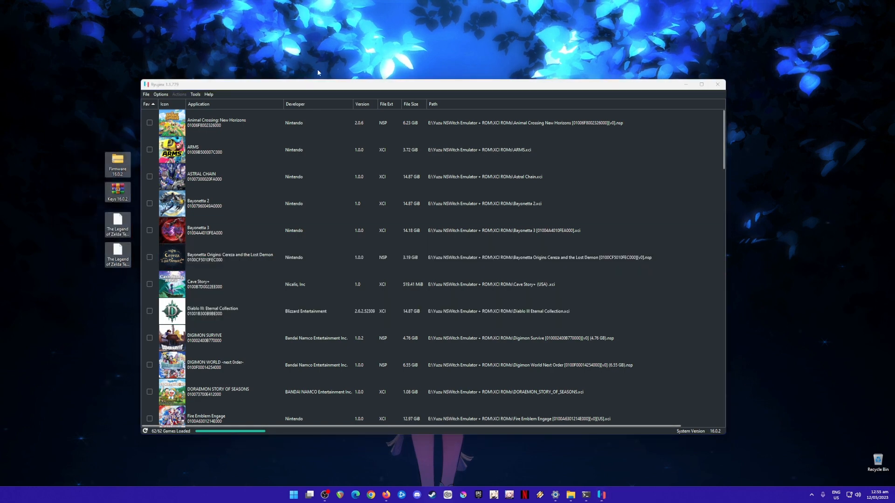
click(307, 88)
drag(84, 144, 128, 287)
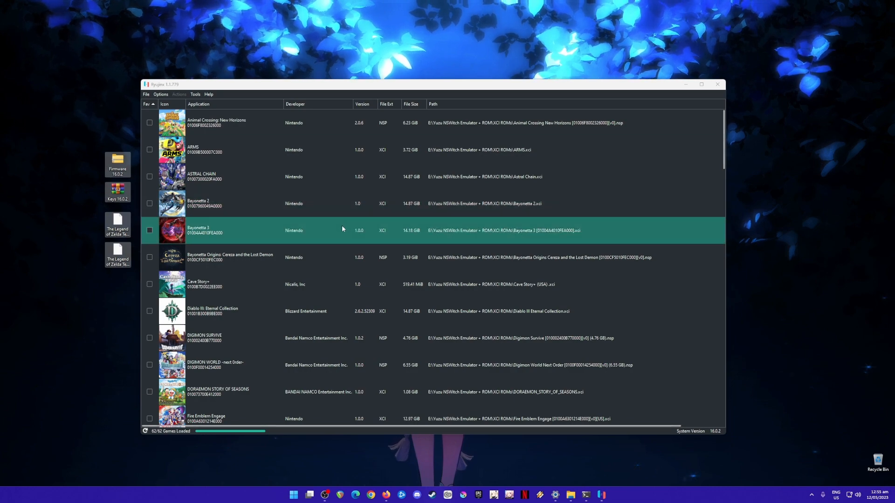
scroll(343, 228, down, 5)
scroll(345, 232, down, 15)
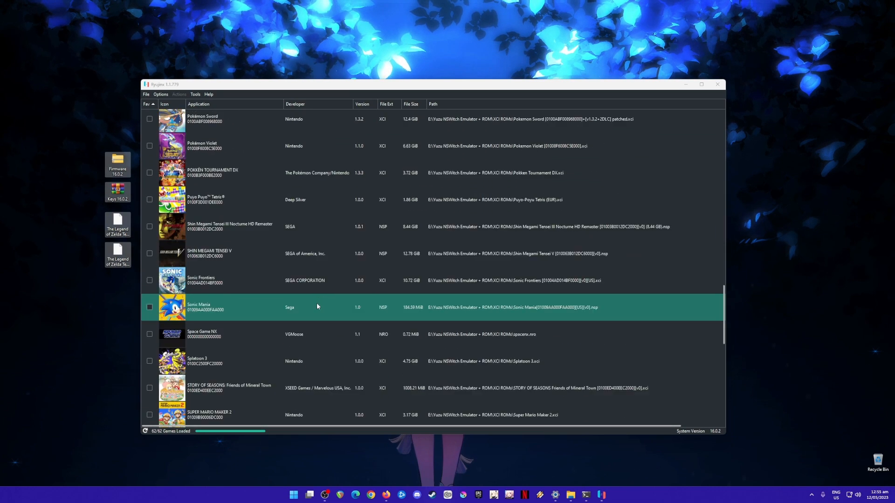
scroll(315, 321, down, 4)
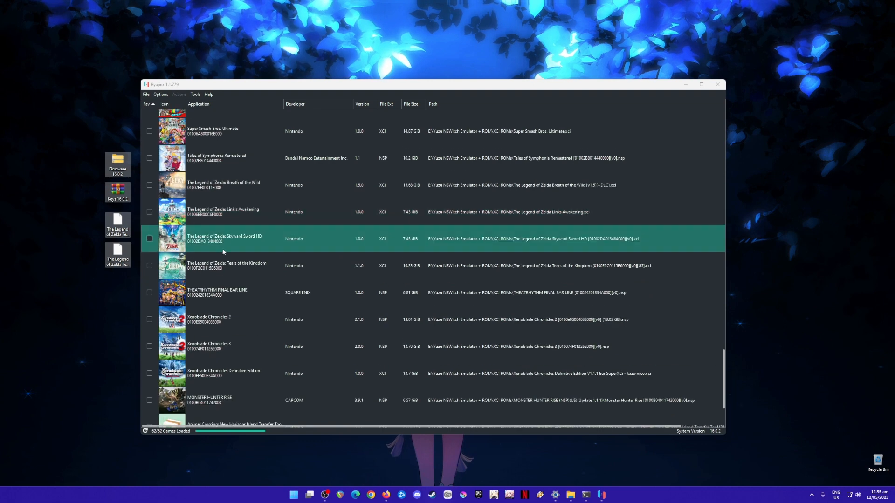
click(205, 268)
scroll(344, 256, down, 3)
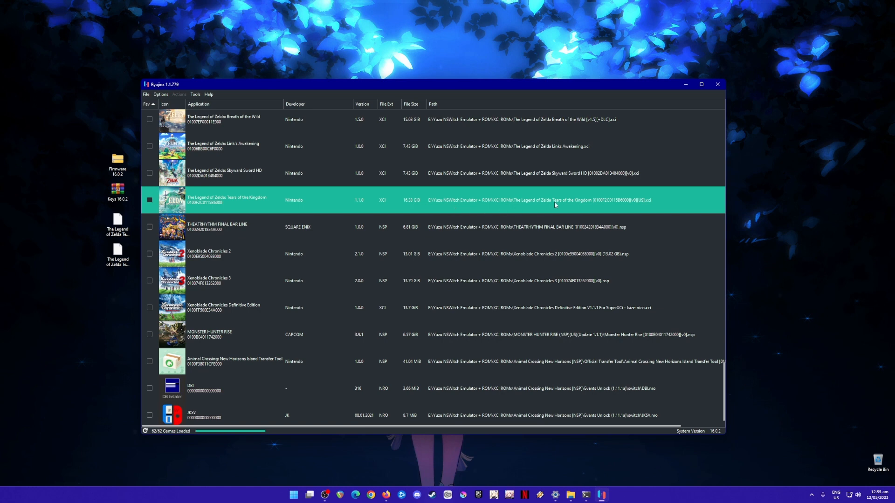
Switch to Firefox, search Google for "ryujinx emulator" and open the download page of the official Ryujinx website.
click(685, 87)
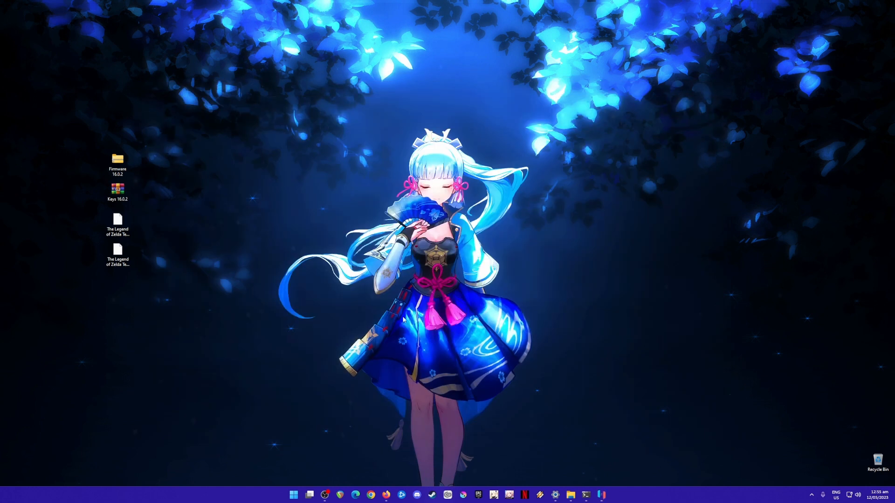
click(386, 494)
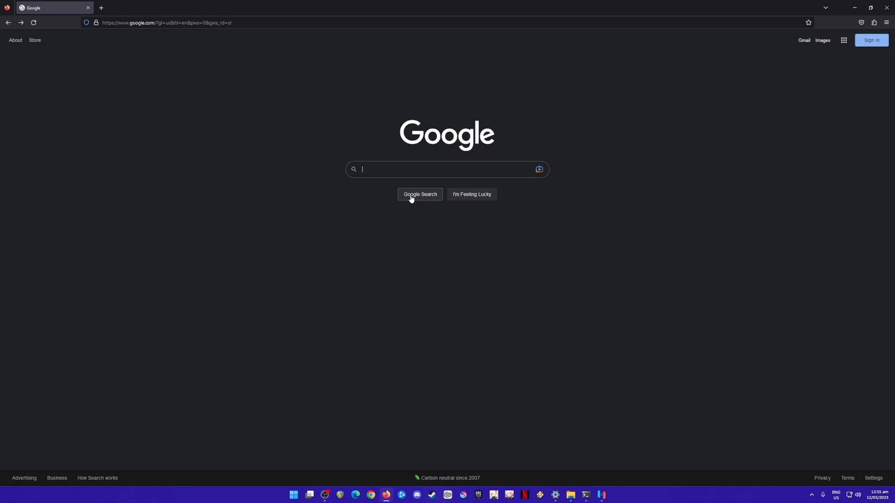
text(ryujinx)
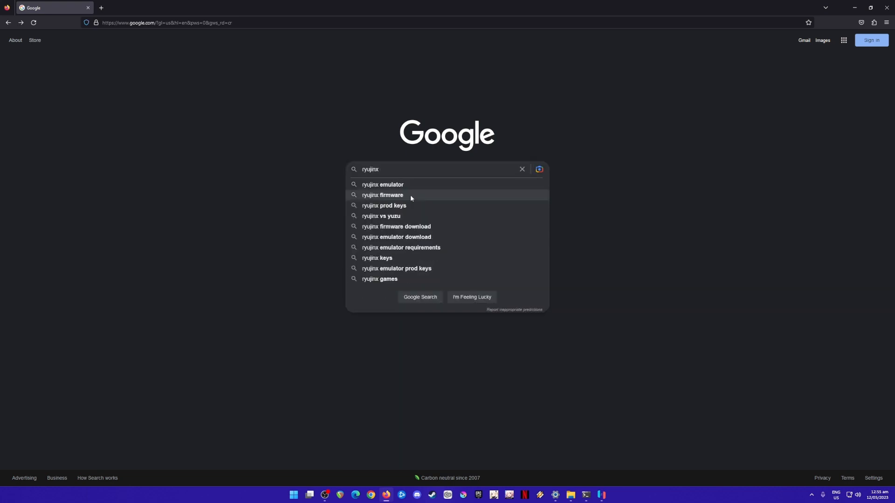
text( emulator)
key(Return)
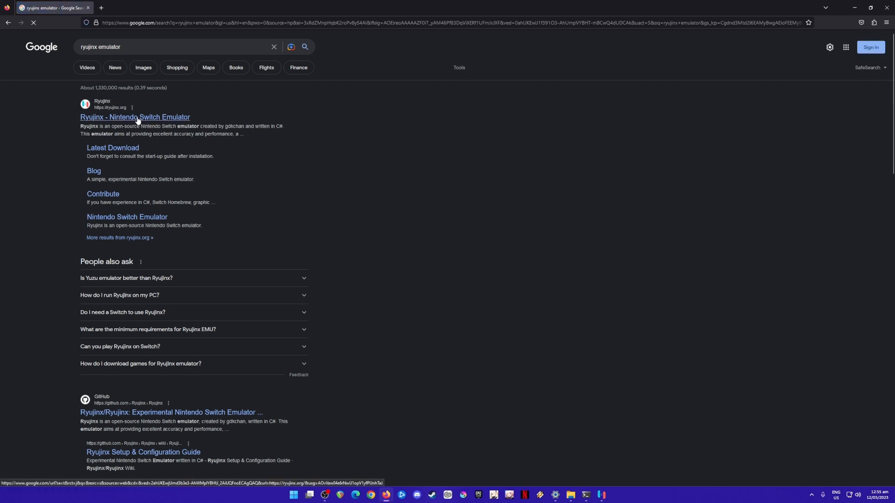
click(137, 118)
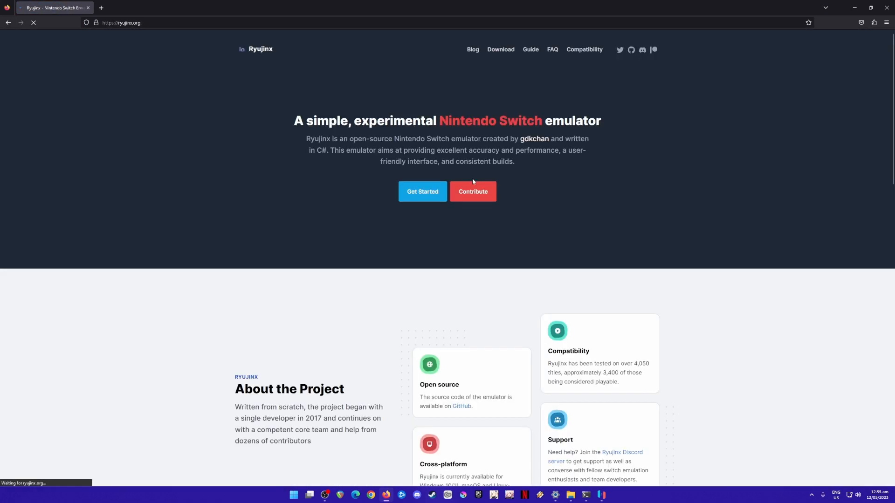
click(506, 57)
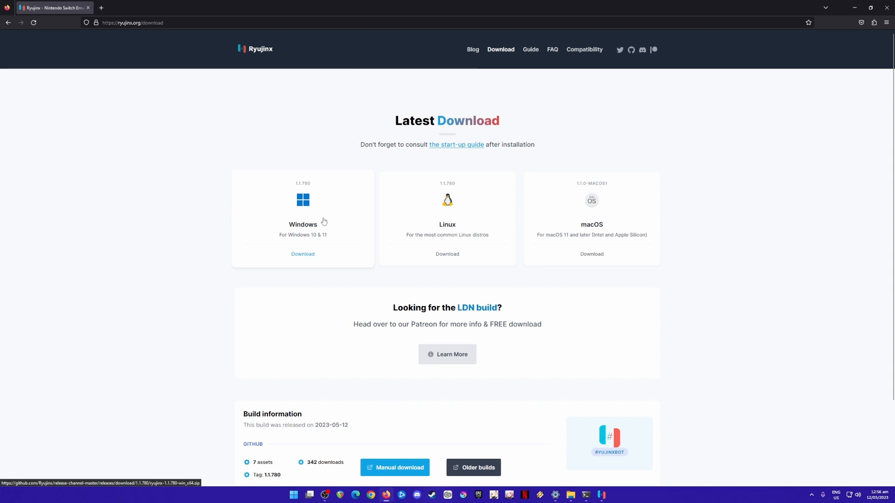
Minimize the browser with the Ryujinx download page and switch back to the Ryujinx window.
click(177, 23)
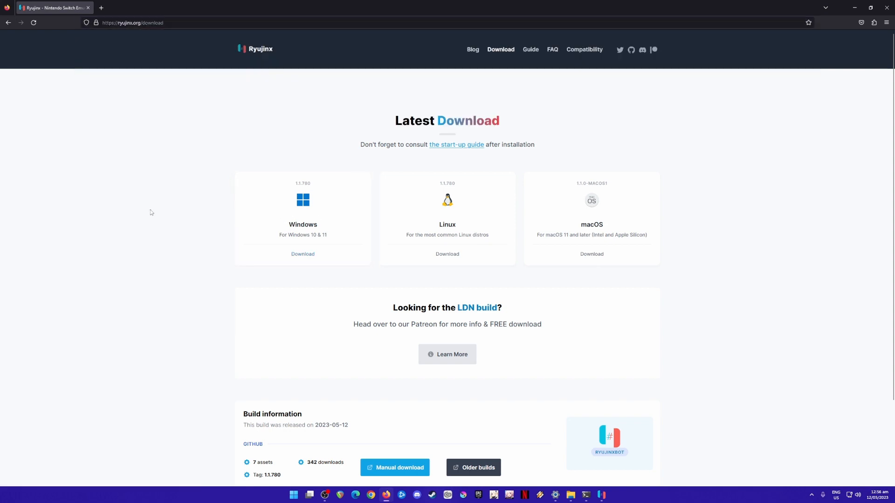
click(150, 211)
click(853, 9)
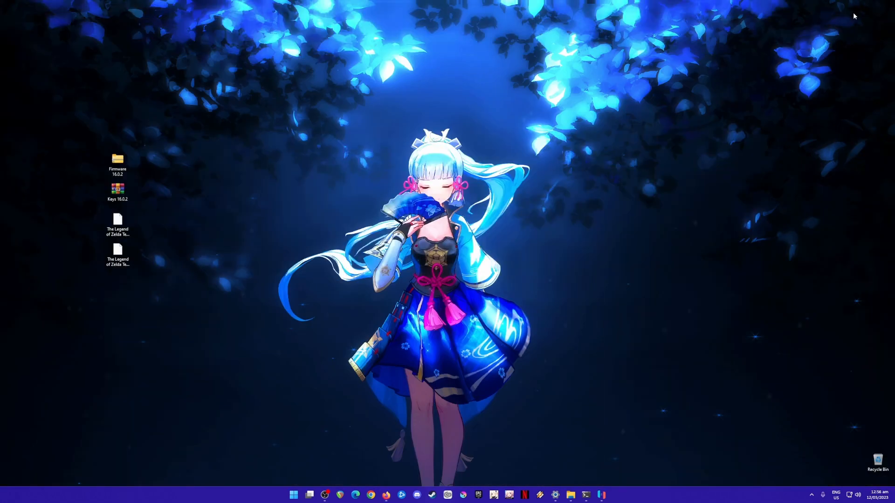
click(601, 495)
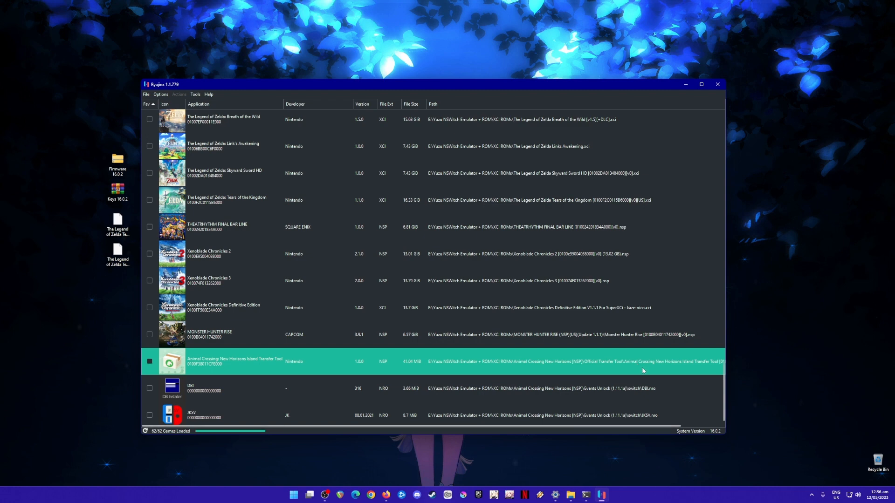
click(646, 388)
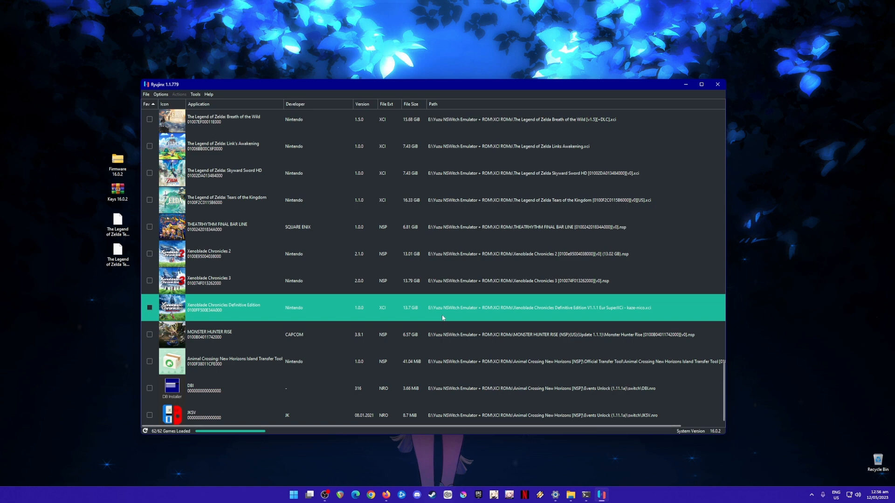
drag(66, 139, 125, 298)
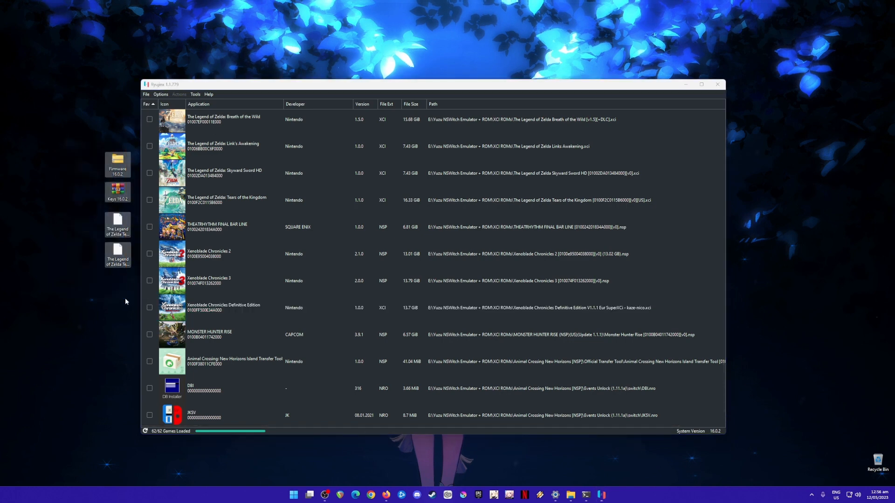
click(100, 309)
drag(67, 139, 130, 212)
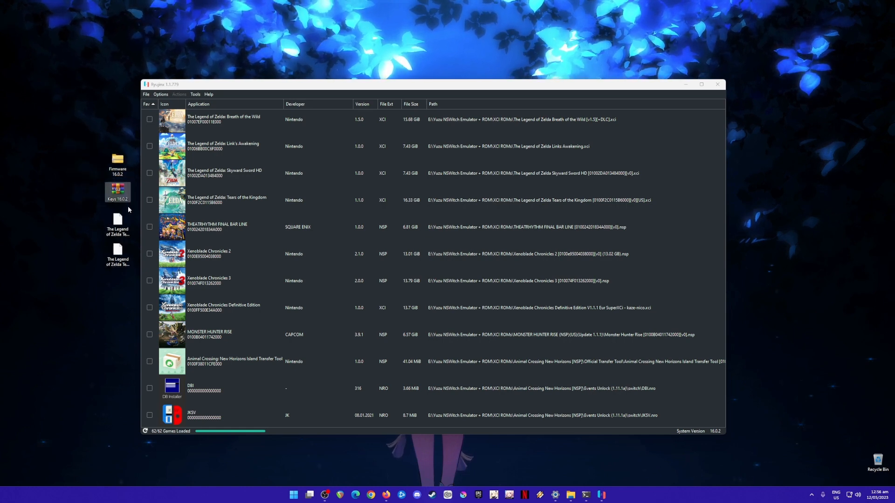
drag(59, 142, 118, 210)
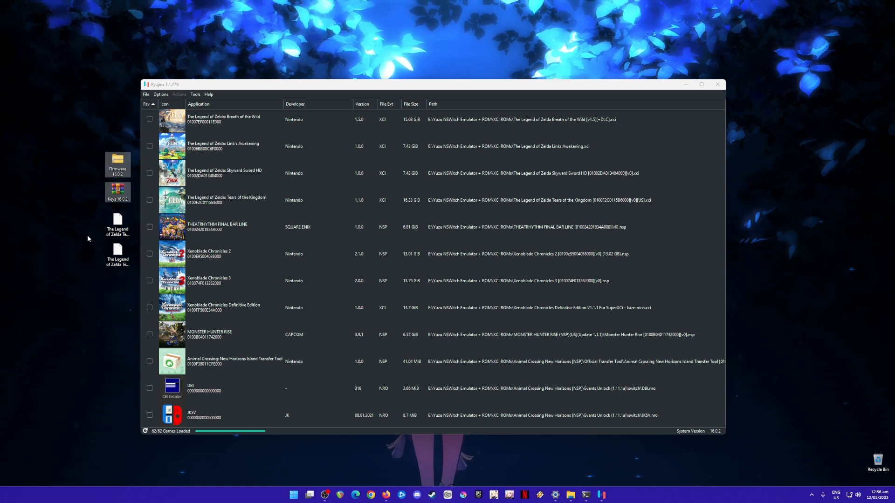
click(110, 239)
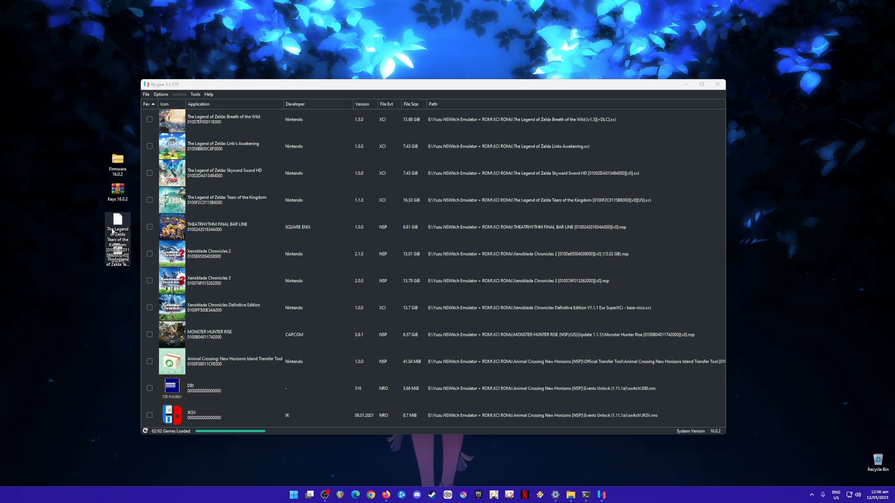
click(77, 298)
drag(107, 138, 129, 299)
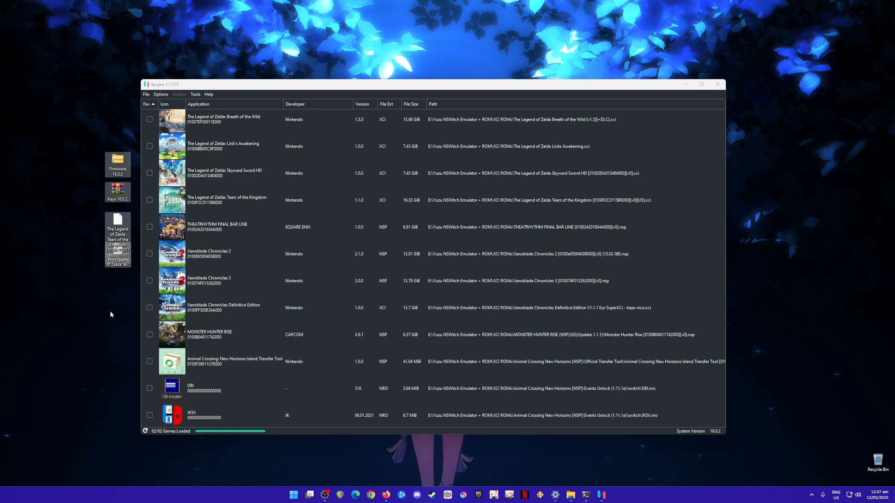
click(82, 317)
click(117, 233)
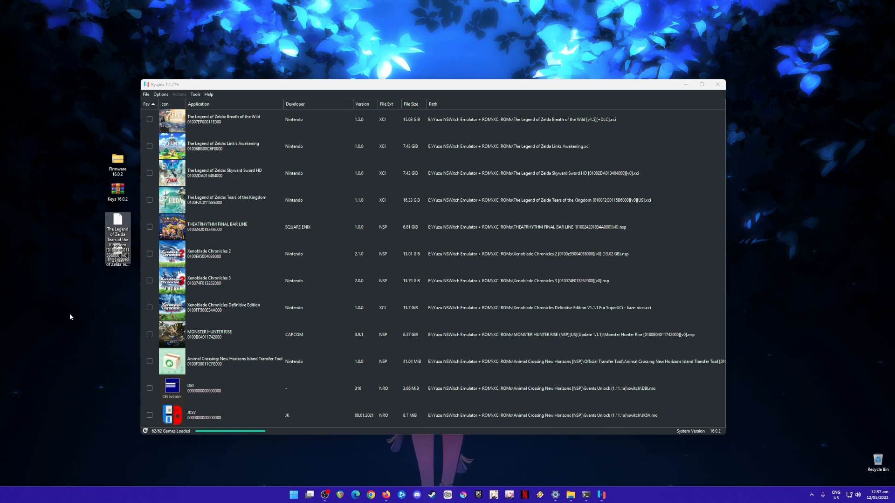
click(68, 336)
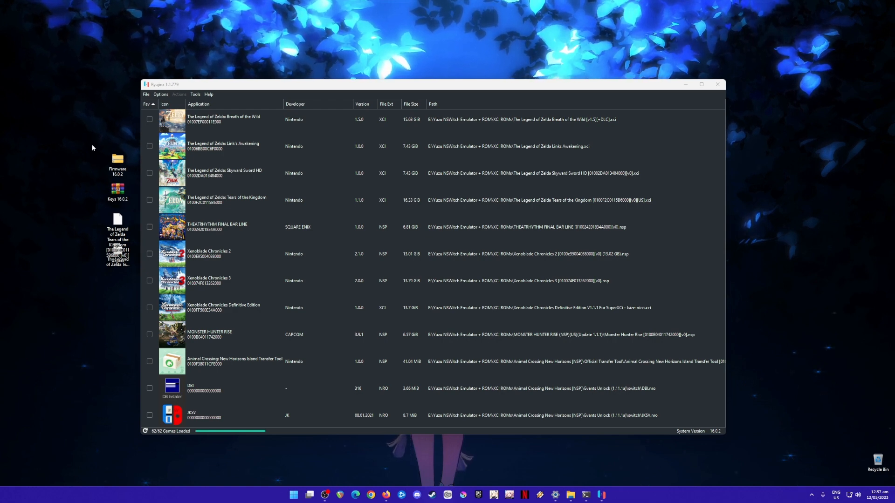
drag(75, 133, 131, 282)
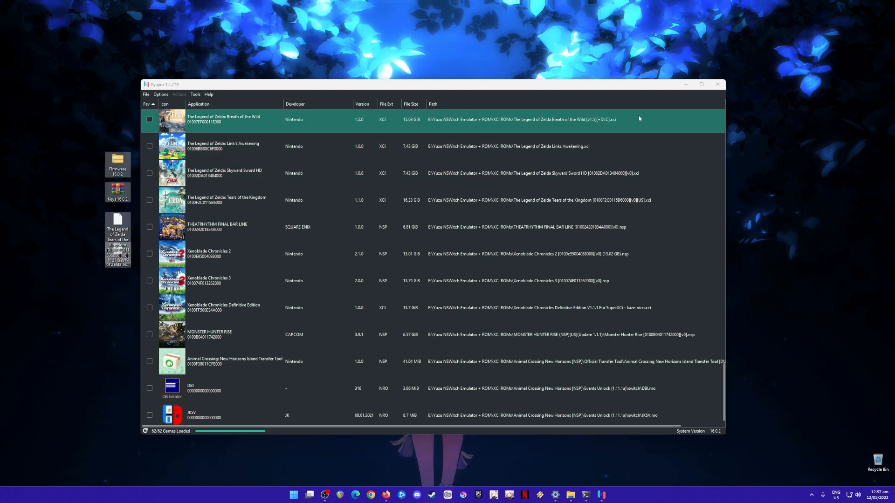
click(685, 84)
drag(173, 140, 101, 332)
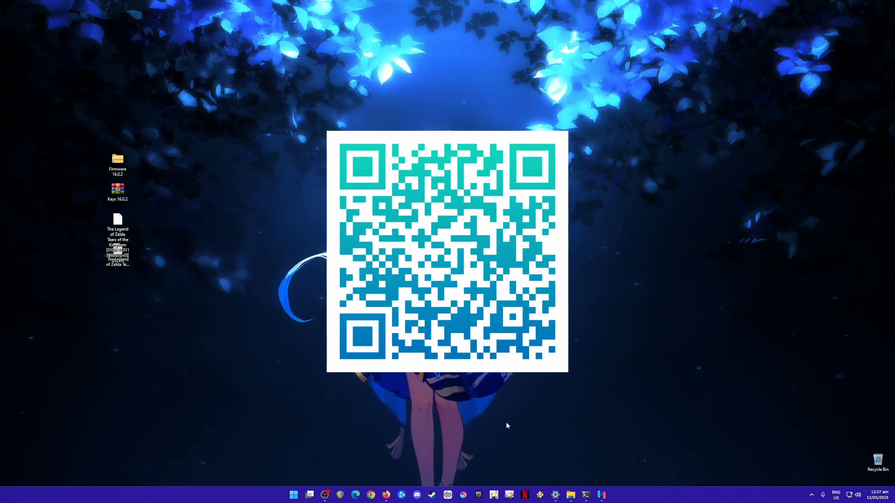
drag(178, 127, 57, 321)
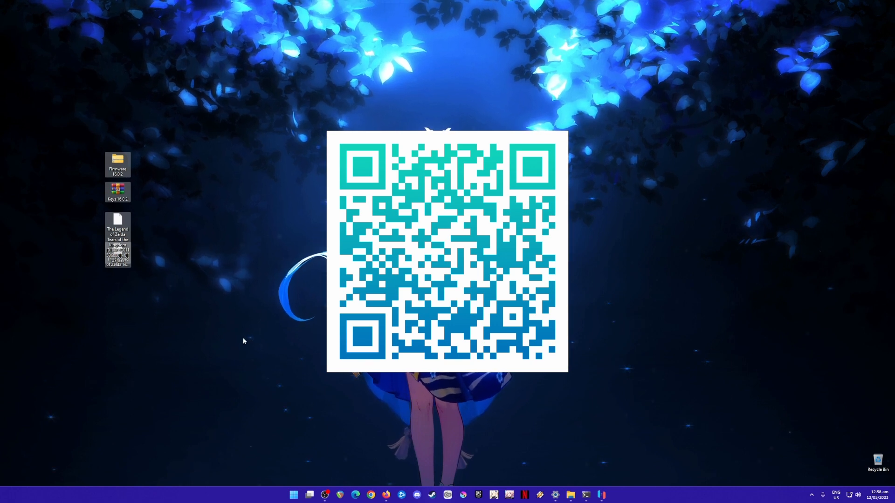
click(207, 328)
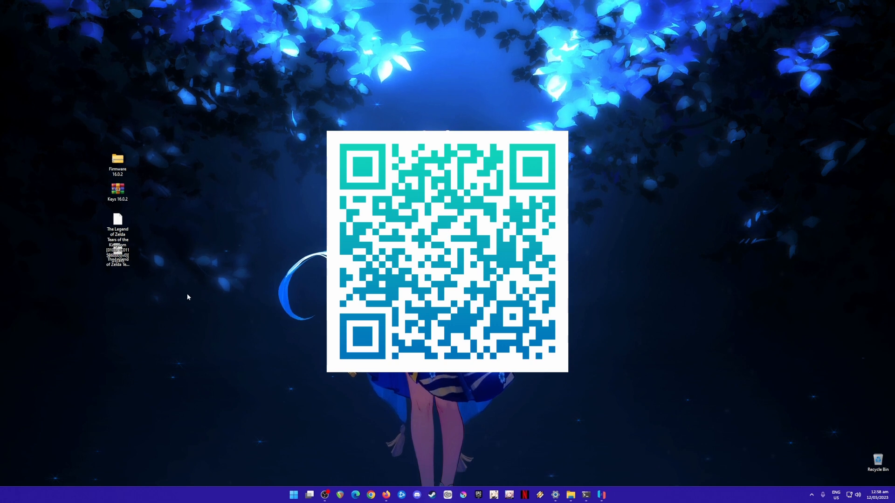
drag(193, 213, 66, 272)
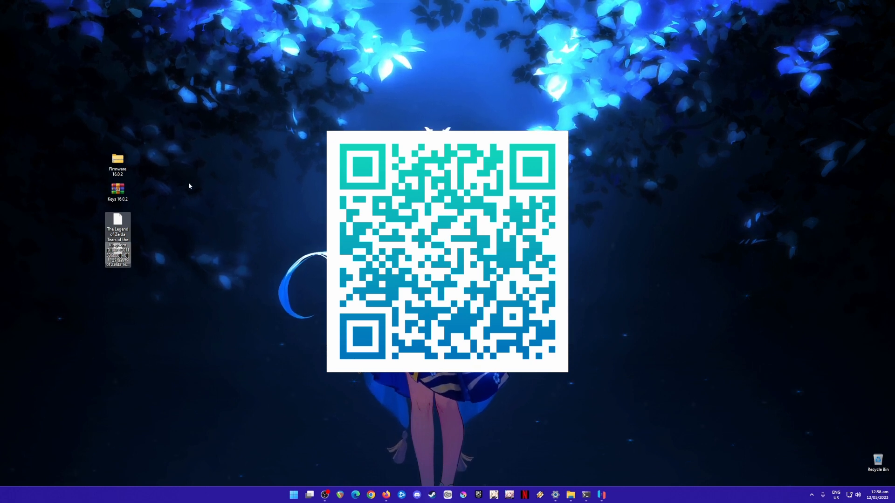
drag(152, 146, 67, 194)
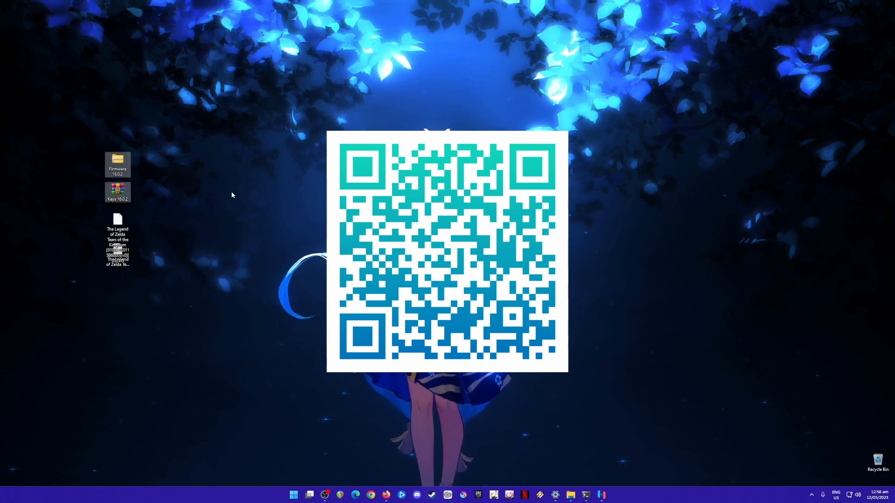
drag(194, 134, 47, 326)
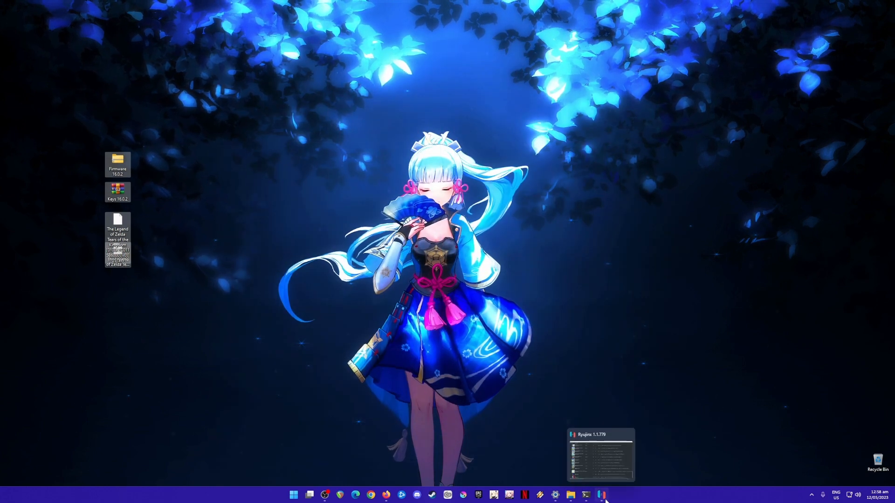
Bring the Ryujinx window up over the desktop.
click(601, 495)
click(706, 419)
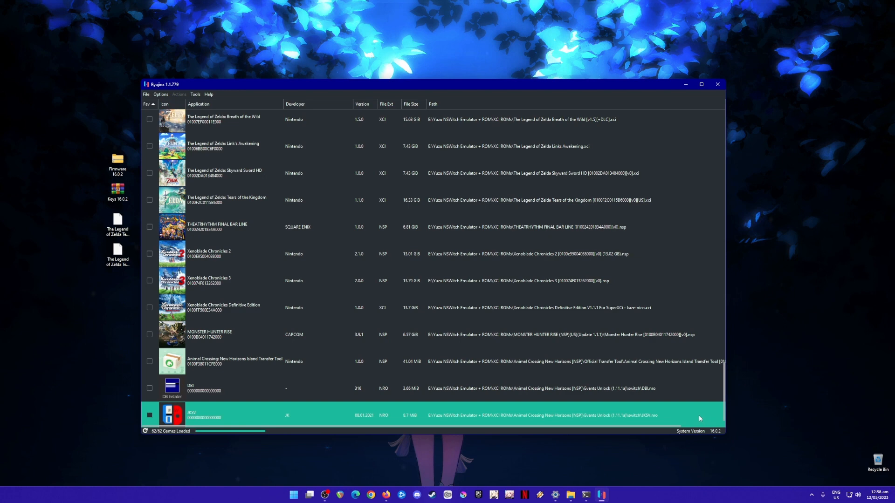
click(629, 381)
click(614, 373)
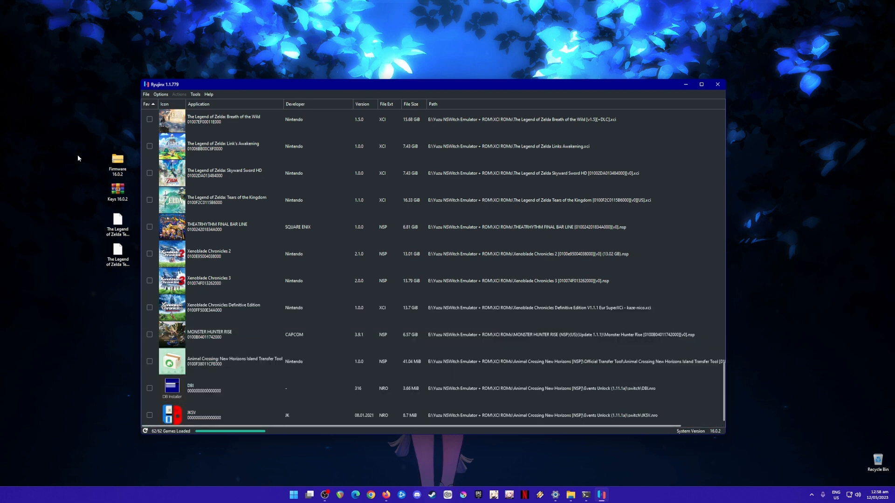
drag(78, 158, 142, 272)
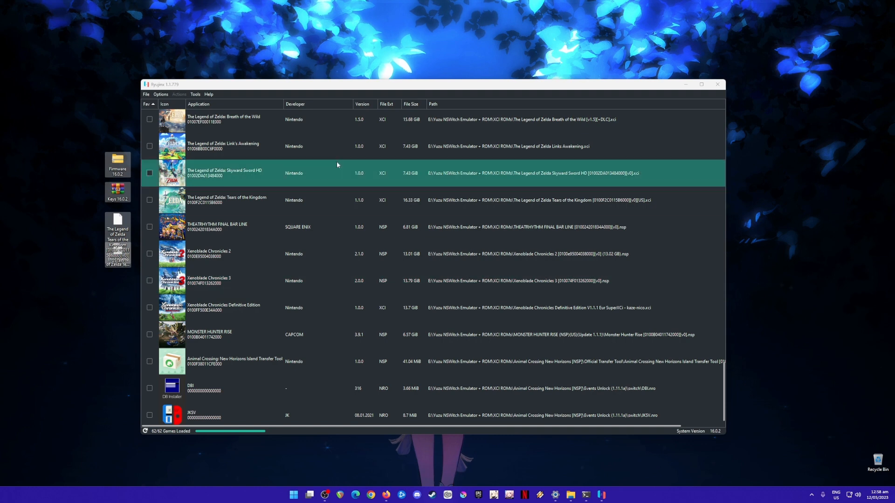
click(298, 87)
Open the Ryujinx data folder from the emulator and go into its system folder.
click(146, 94)
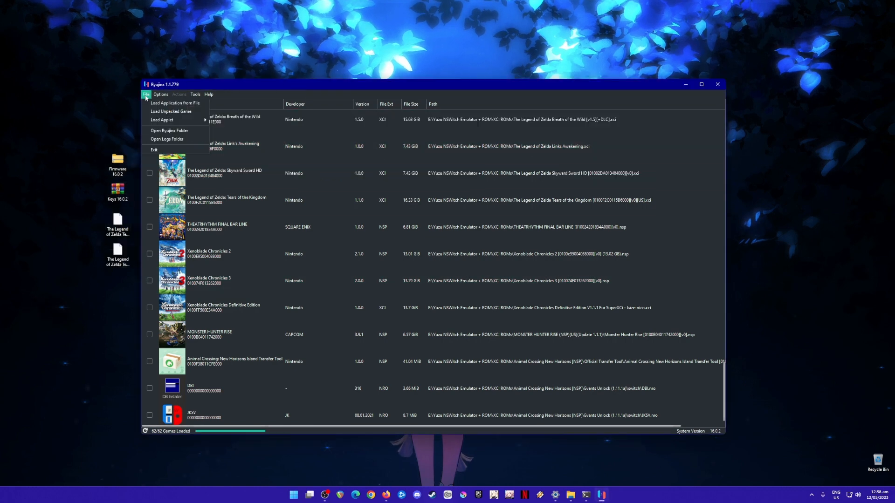
click(163, 131)
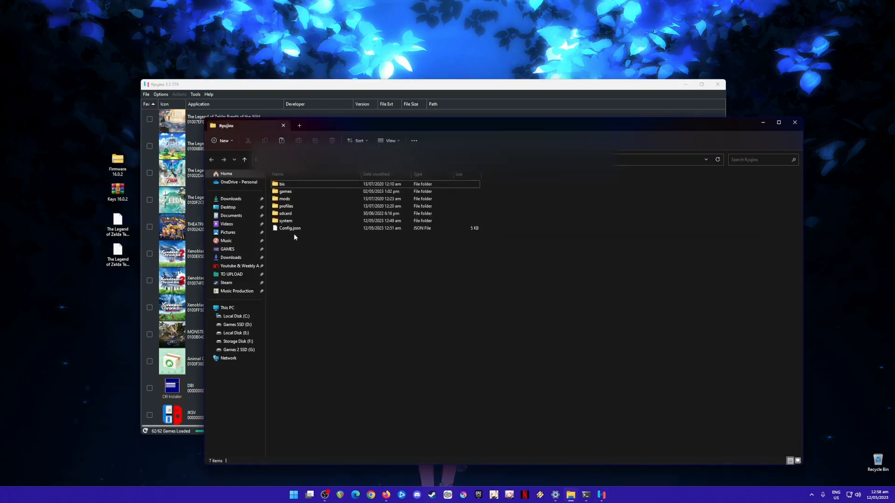
double_click(289, 222)
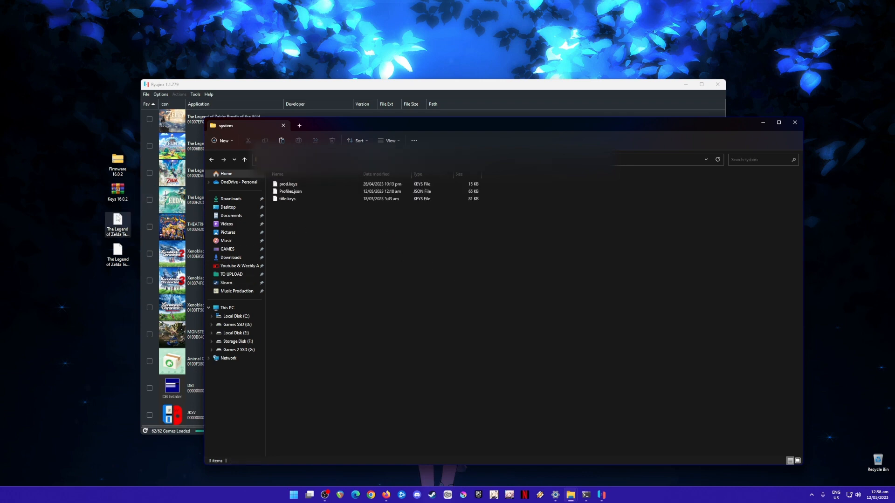
Copy prod.keys and title.keys from the Keys 16.0.2 archive into the system folder, replacing the existing files, and close both windows.
double_click(117, 191)
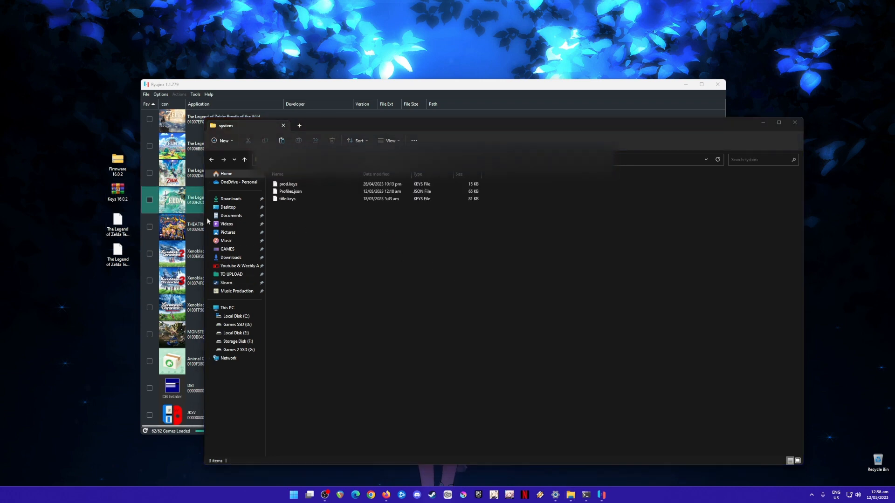
click(580, 132)
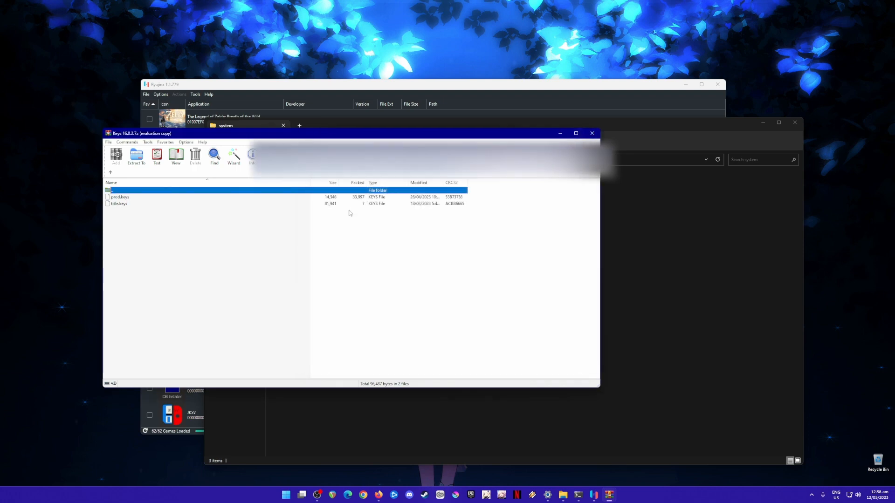
drag(146, 236, 127, 199)
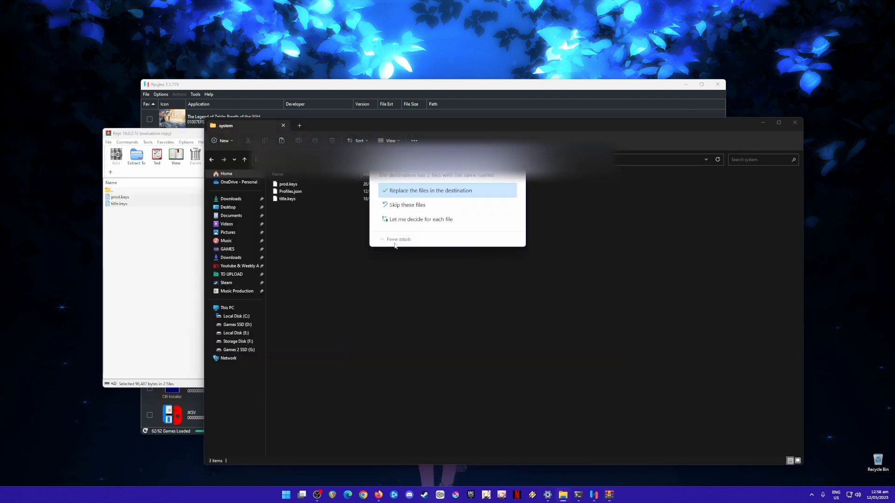
click(468, 192)
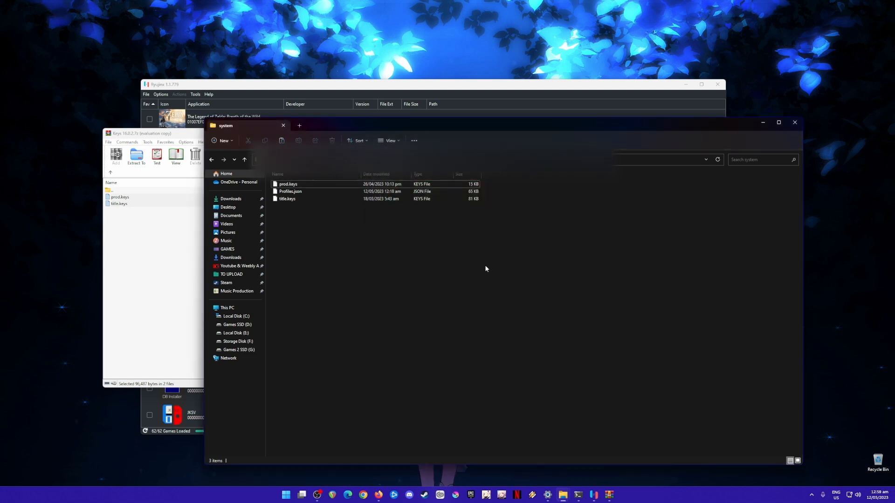
click(795, 122)
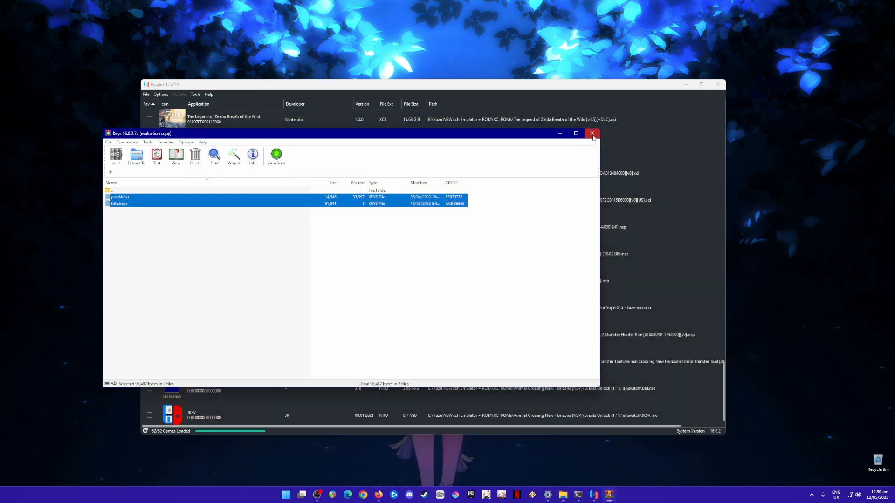
click(592, 134)
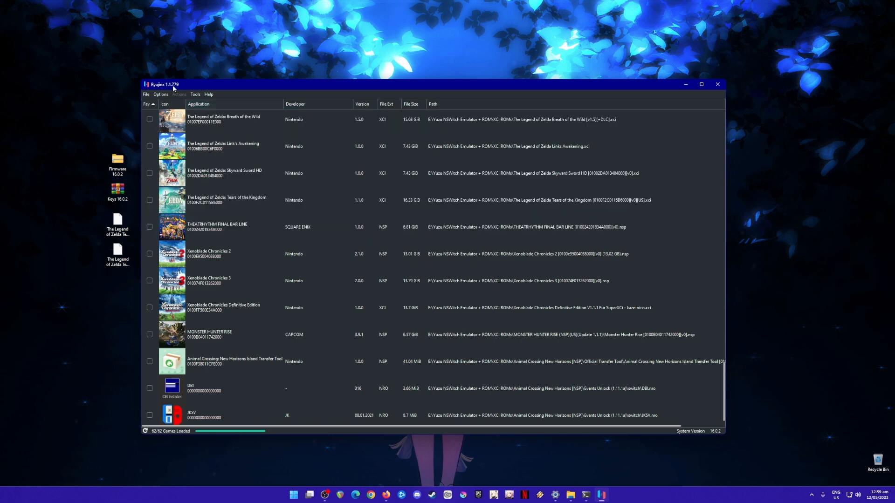
Install the system firmware in Ryujinx from the Firmware 16.0.2 ZIP file in the Latest Keys & Firmware folder.
click(116, 164)
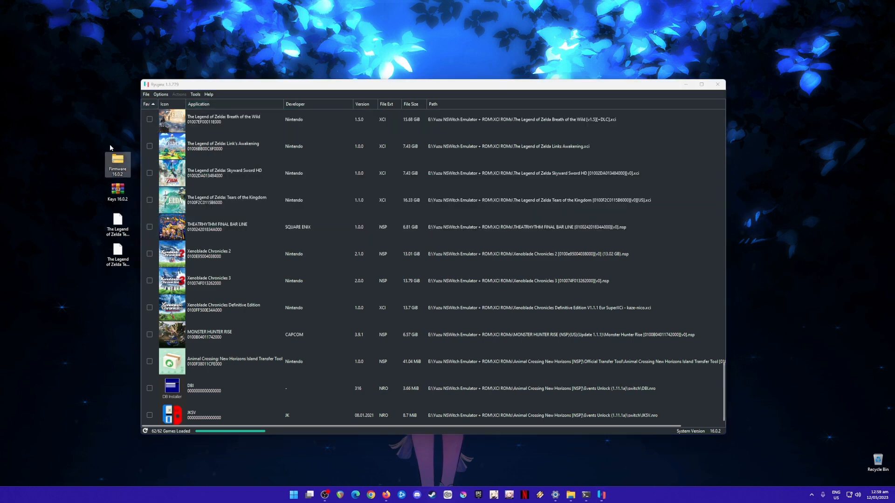
click(196, 95)
mouse_move(219, 103)
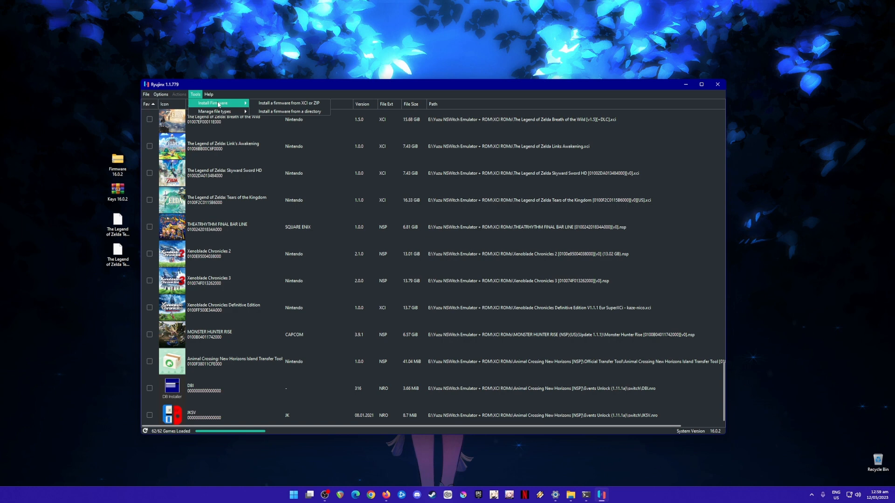
click(313, 105)
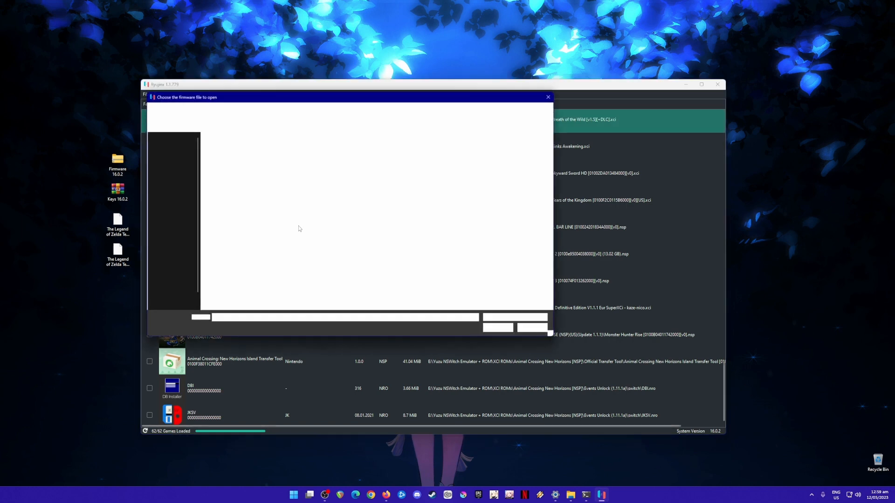
click(220, 145)
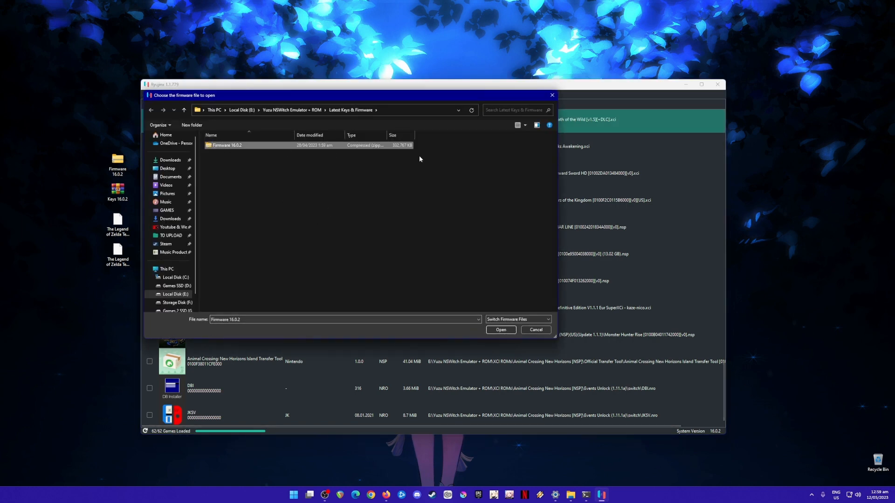
click(501, 330)
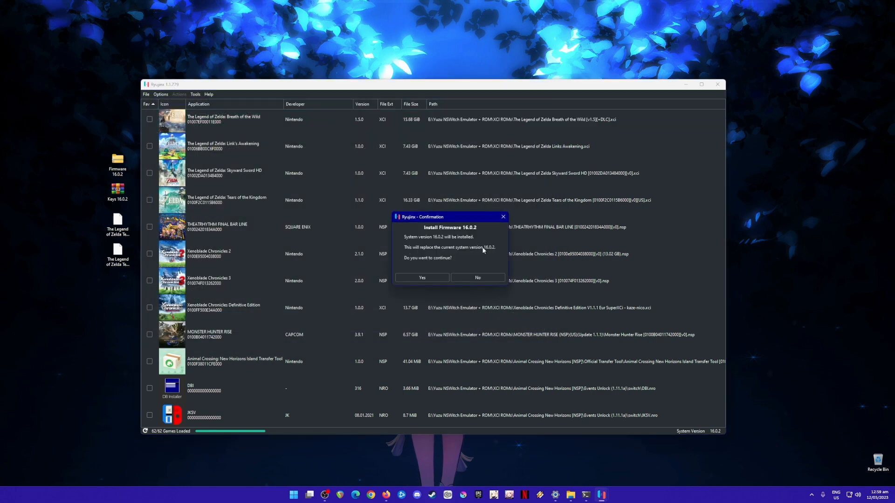
click(421, 278)
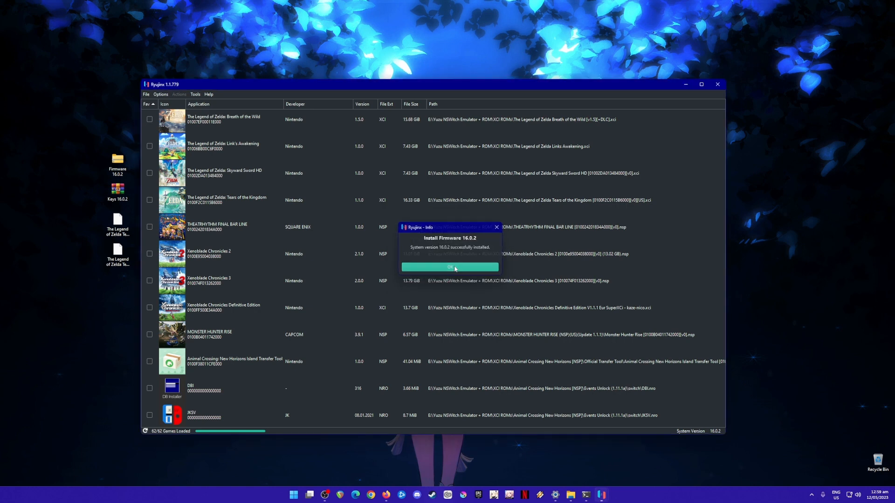
click(455, 268)
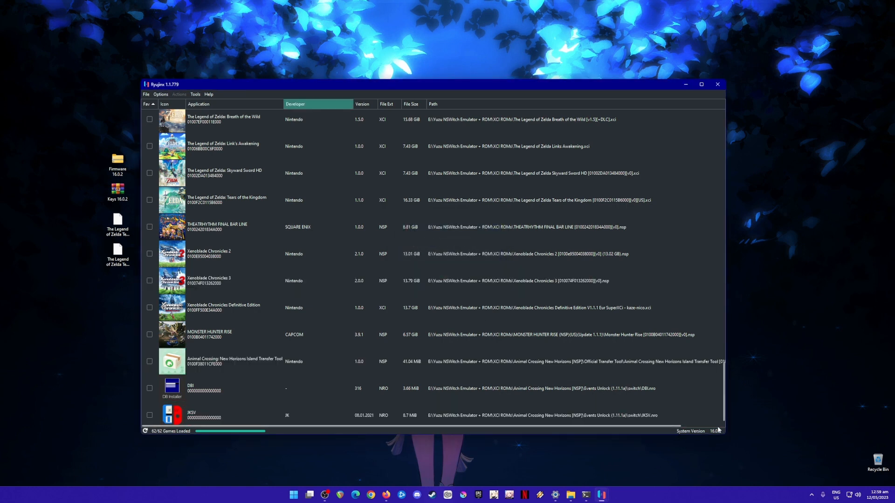
click(117, 161)
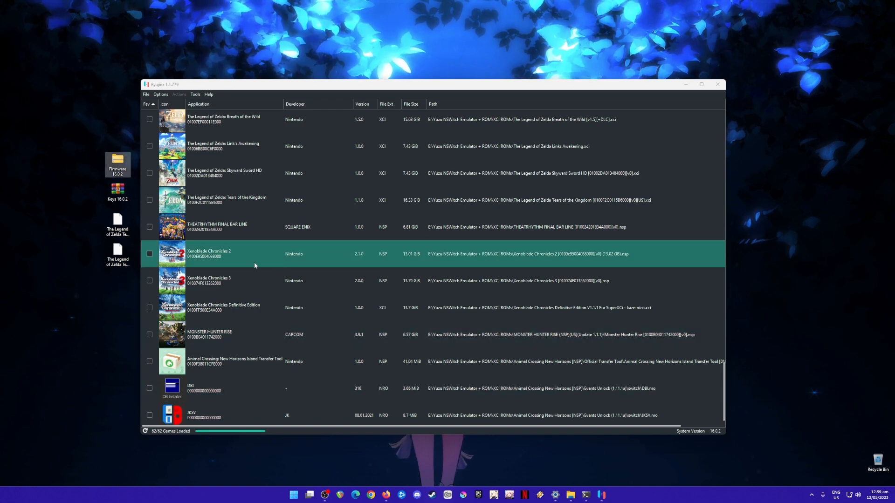
click(191, 345)
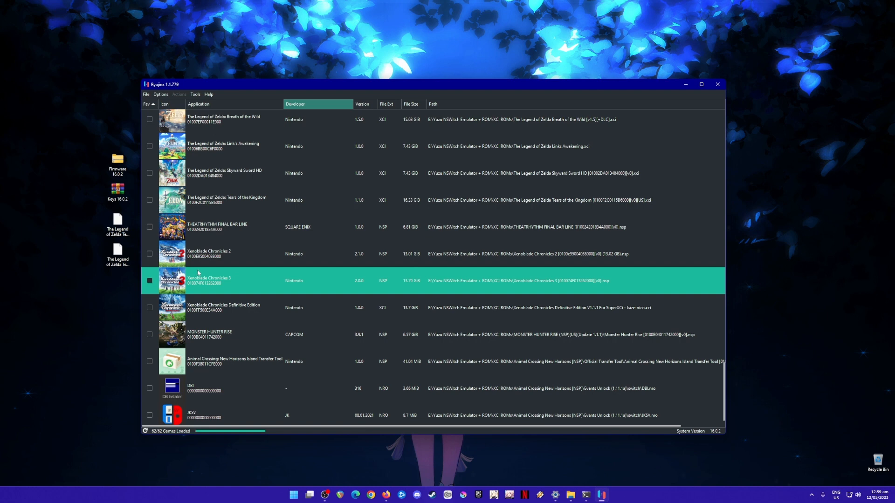
drag(75, 133, 127, 291)
drag(91, 131, 131, 269)
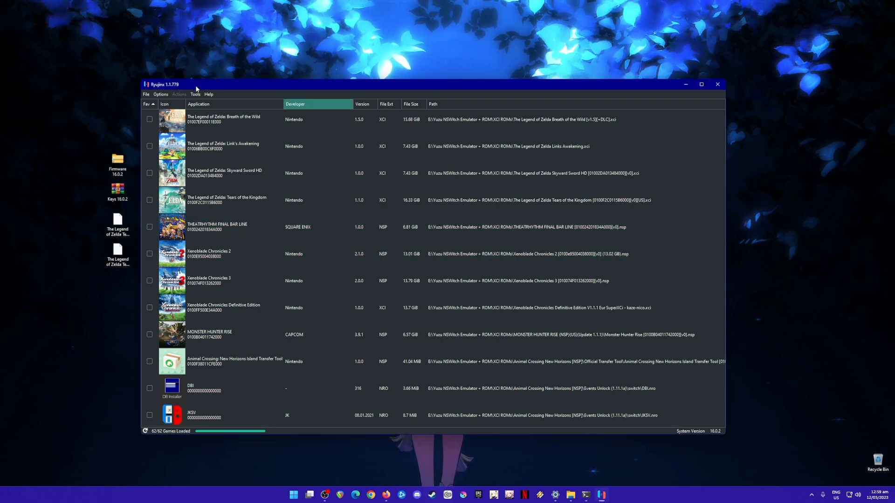
click(193, 184)
click(227, 205)
click(224, 174)
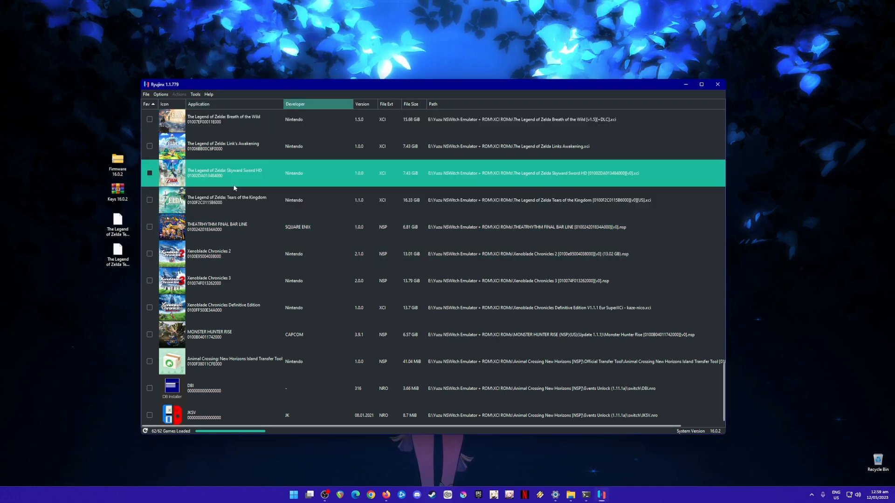
click(219, 147)
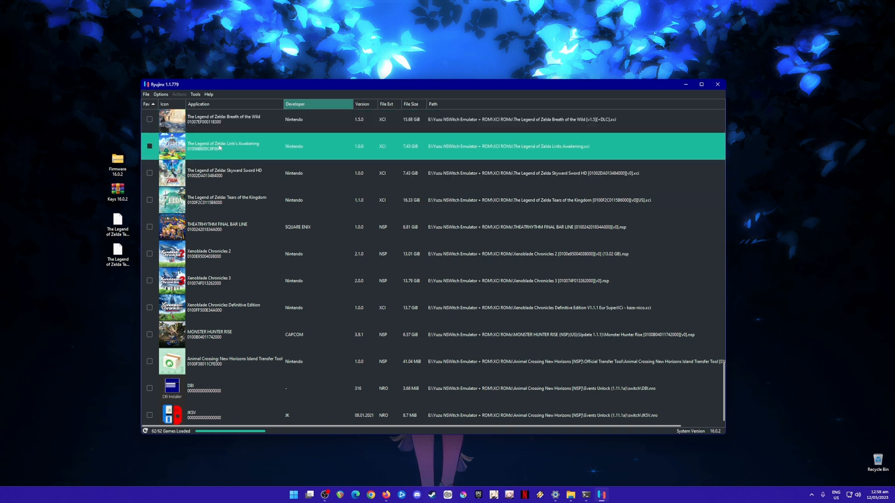
Open the Ryujinx settings and select the XCI ROMs folder in the game directories.
click(160, 94)
click(188, 151)
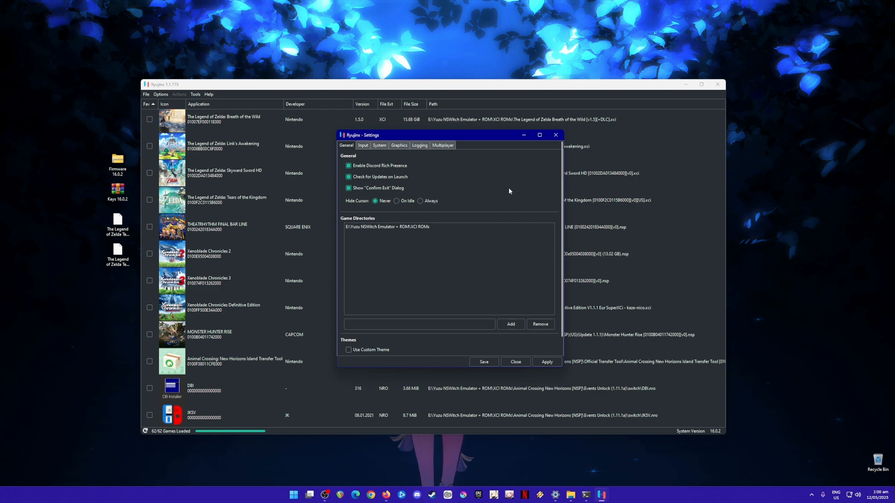
click(365, 227)
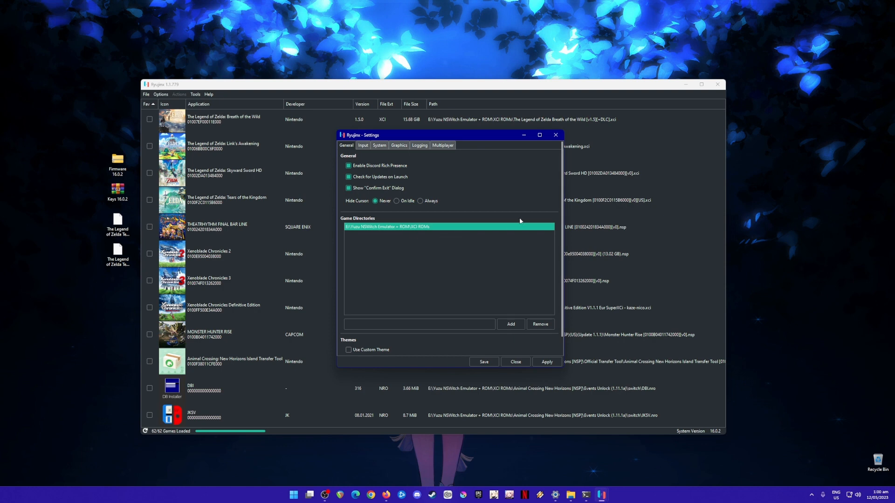
Set Player 1's input device to the Nintendo Switch Pro Controller and save the controller settings.
click(363, 145)
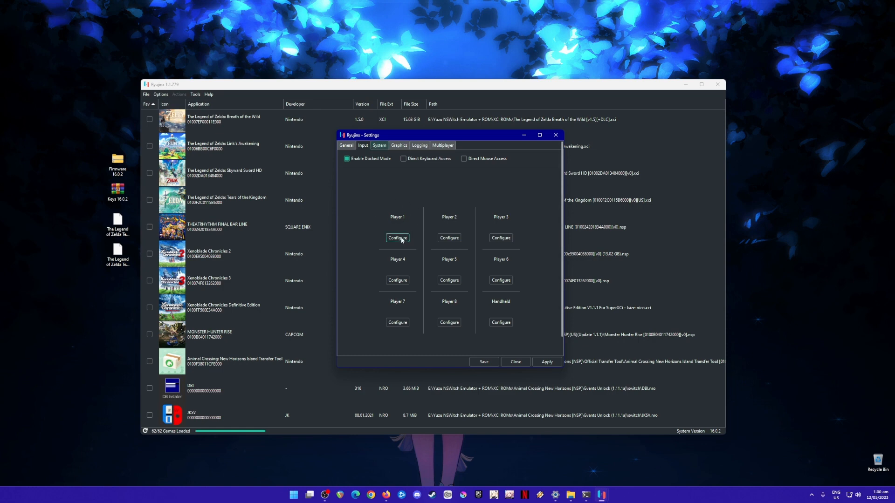
click(400, 239)
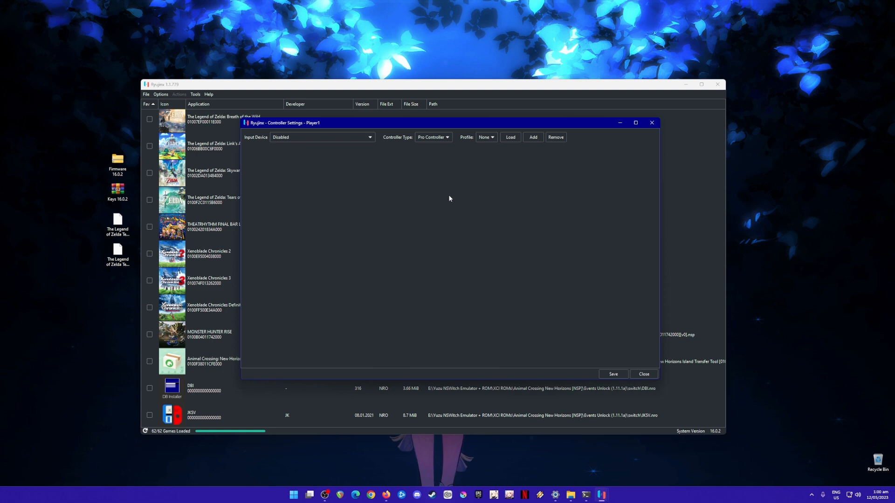
click(332, 135)
click(316, 158)
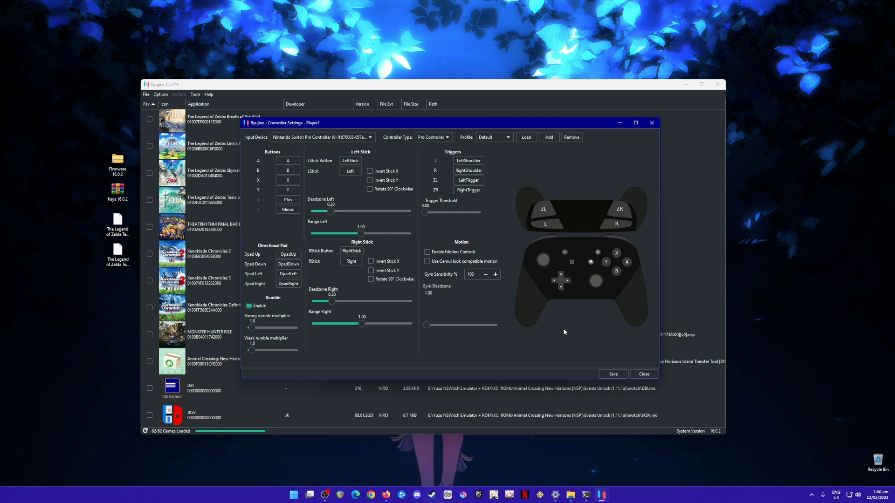
click(622, 376)
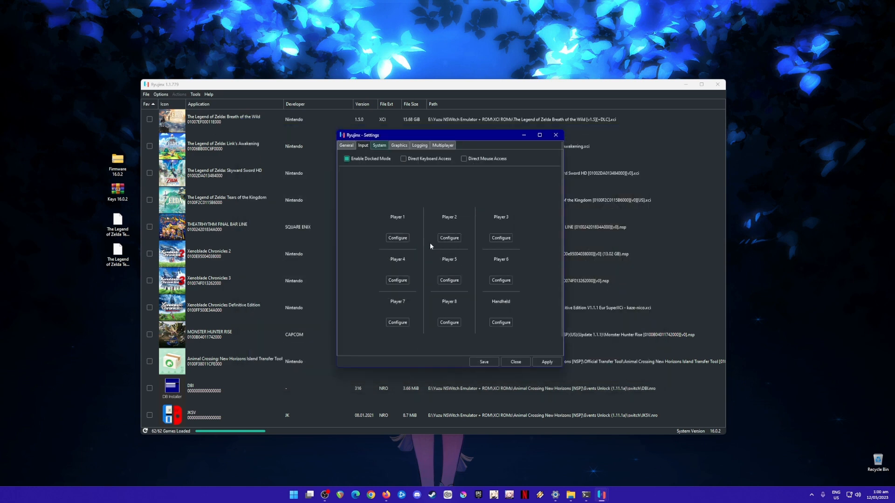
Review the System and Graphics settings, including the available resolution scale options and the developer options.
click(378, 146)
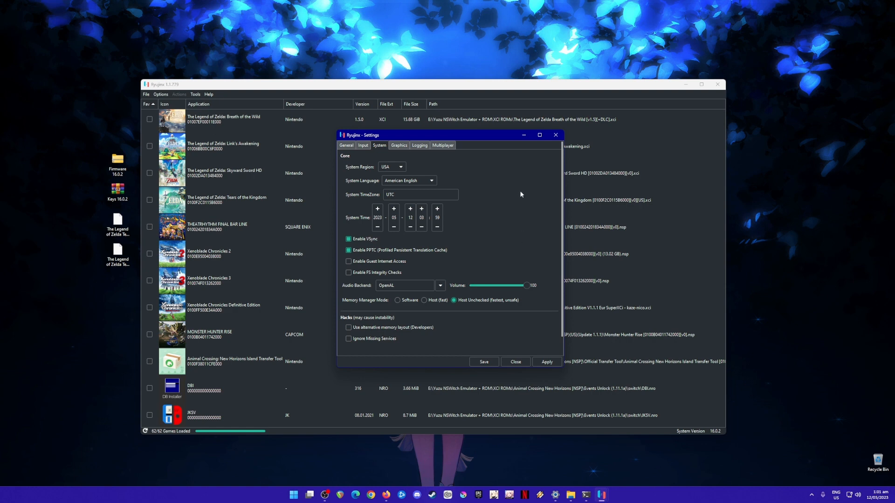
click(399, 146)
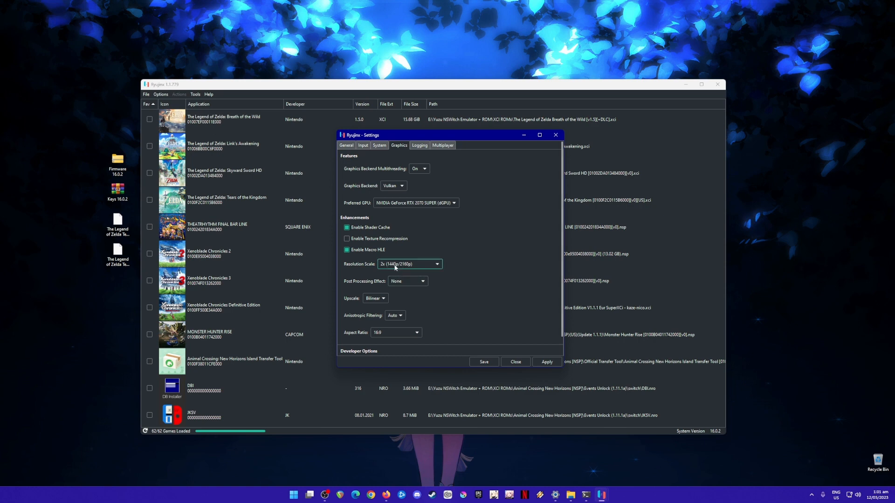
click(429, 264)
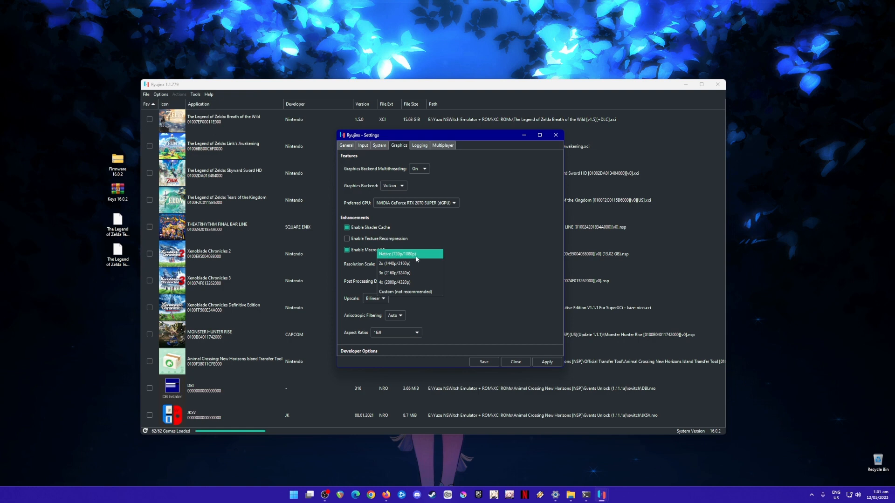
click(517, 277)
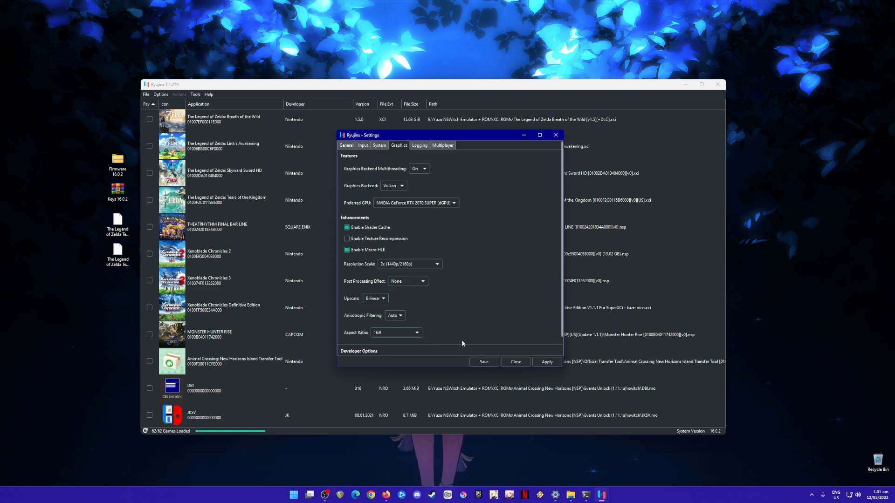
scroll(558, 335, down, 1)
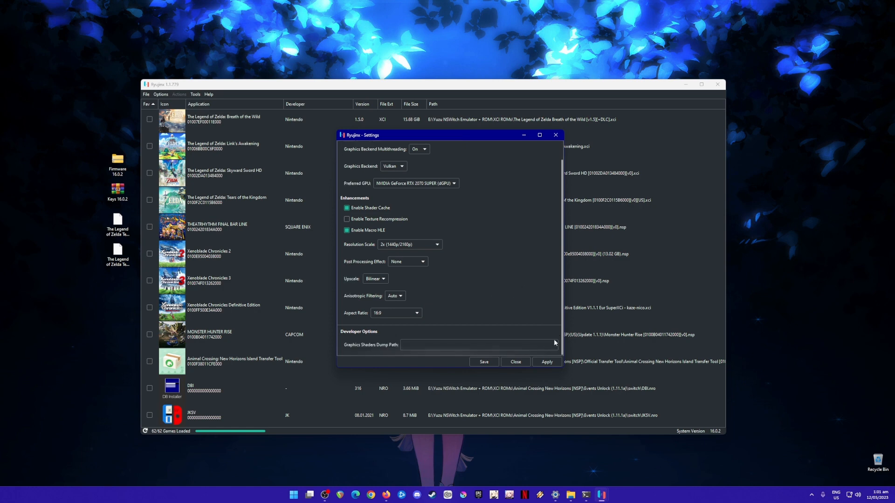
Save the emulator settings, and save version 1.1.0 as the selected title update for The Legend of Zelda: Tears of the Kingdom.
click(475, 363)
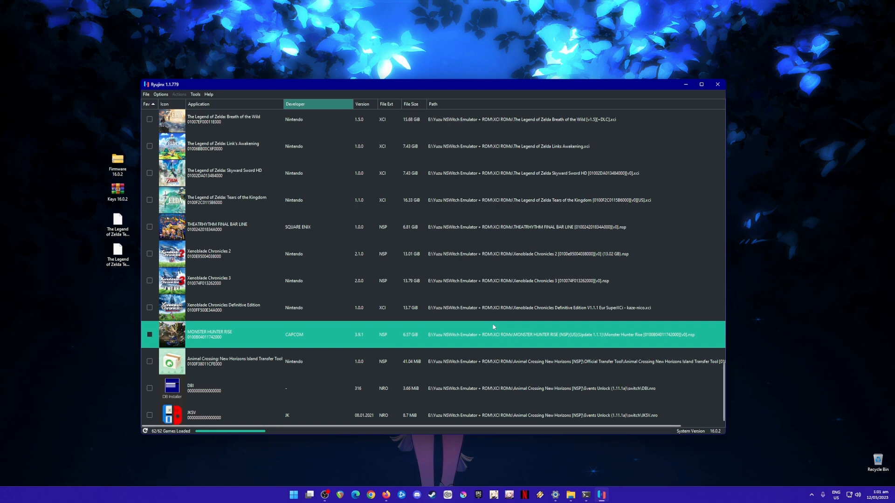
right_click(205, 198)
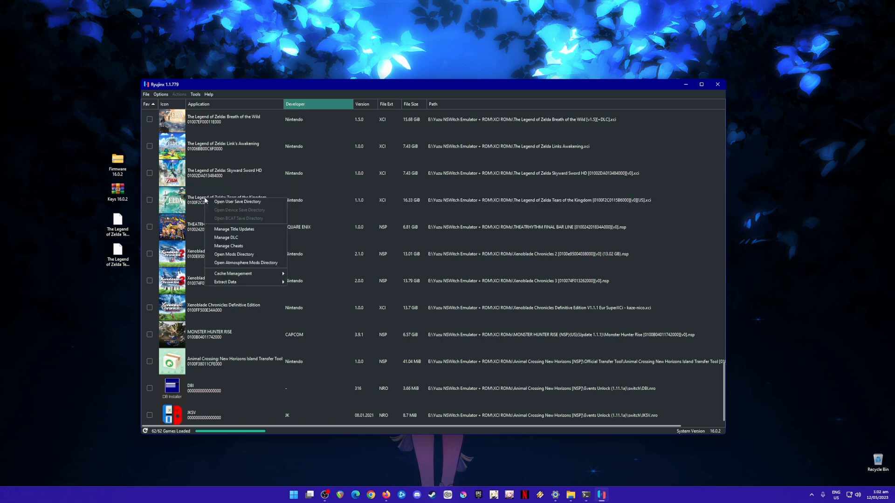
click(233, 230)
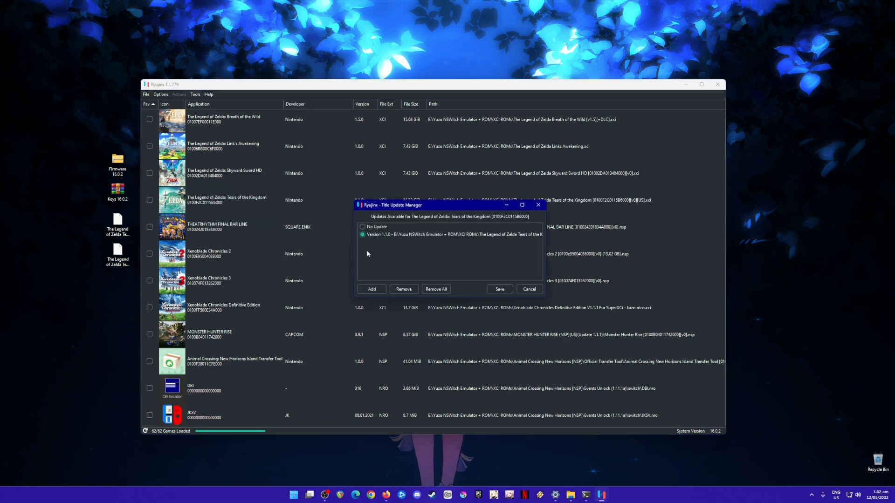
click(123, 260)
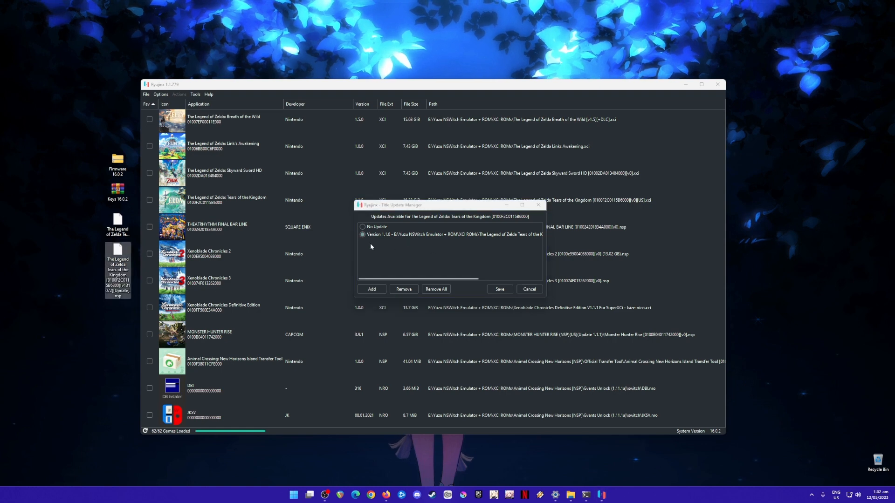
click(471, 293)
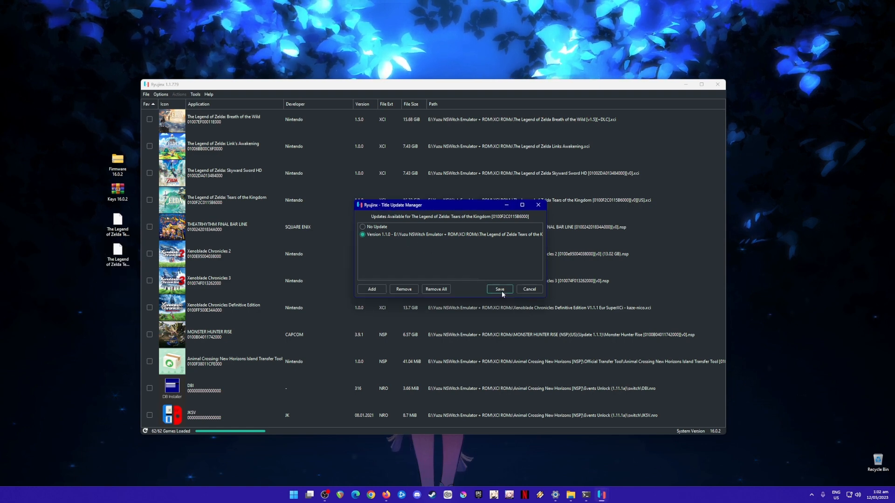
click(500, 289)
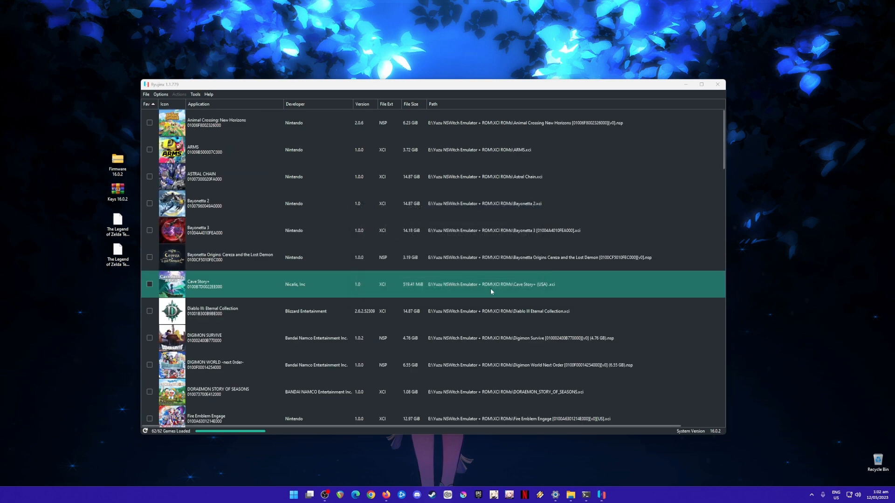
Find The Legend of Zelda: Tears of the Kingdom in the game list and launch it.
scroll(389, 292, down, 10)
scroll(388, 297, down, 10)
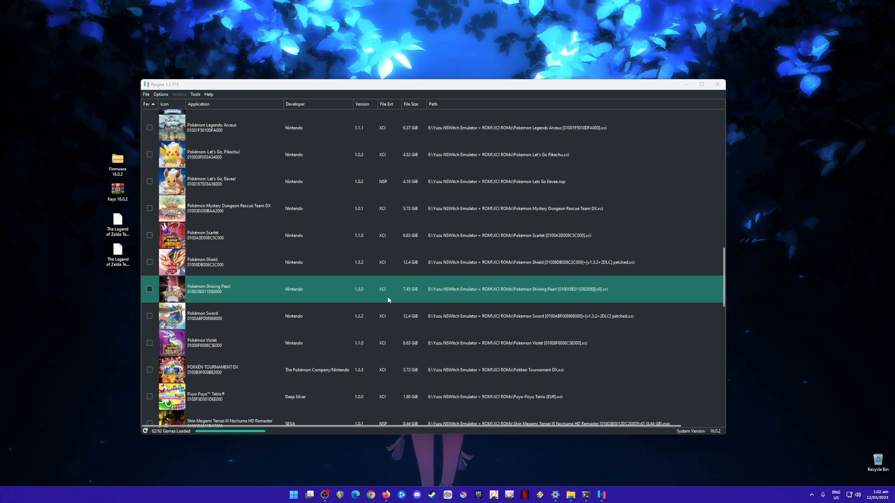
scroll(384, 301, down, 1)
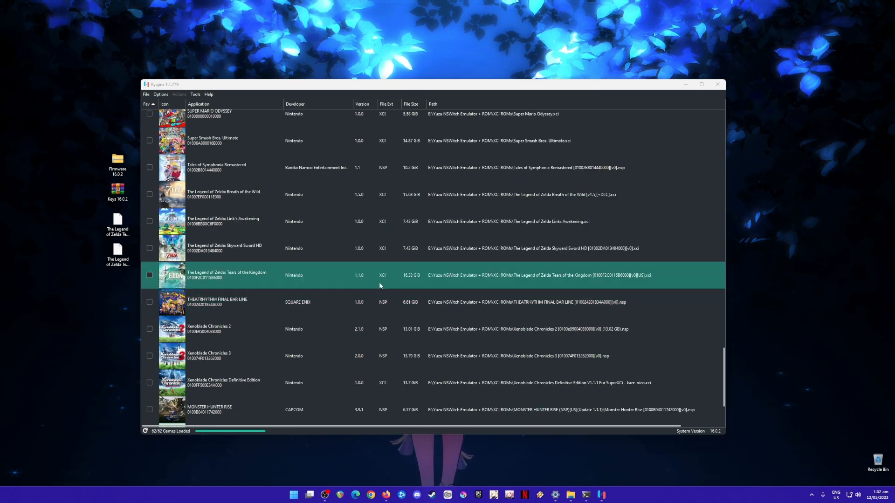
click(400, 282)
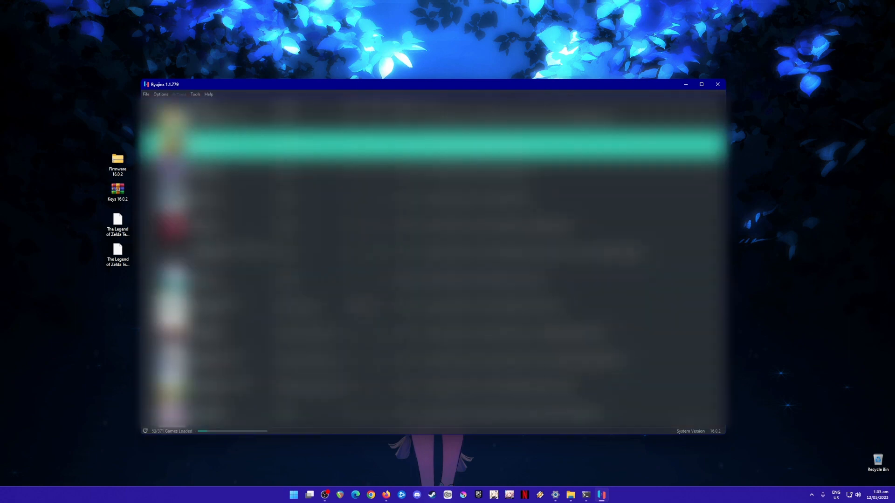
Minimize the emulator window and select the firmware folder, keys archive and two Zelda game files on the desktop.
click(685, 85)
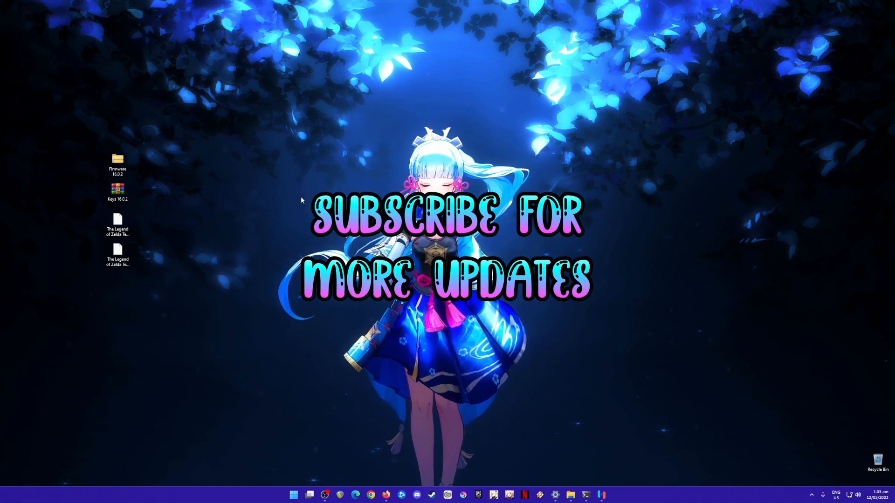
drag(157, 132, 68, 301)
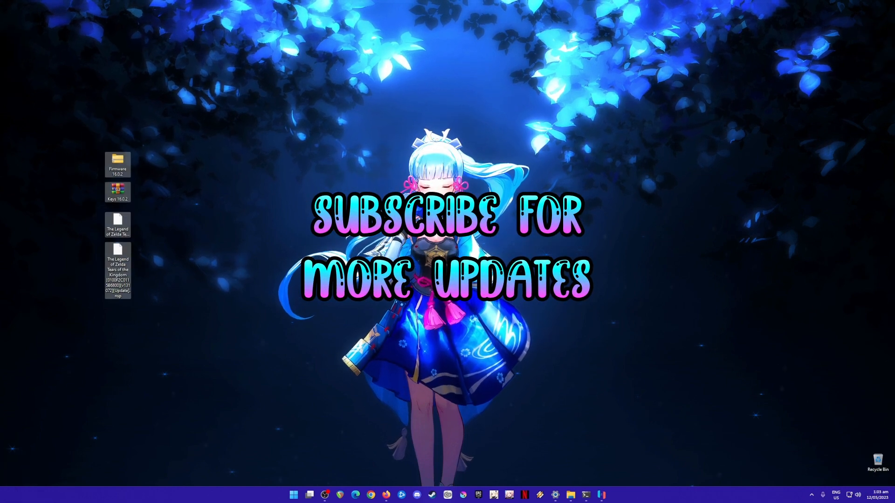